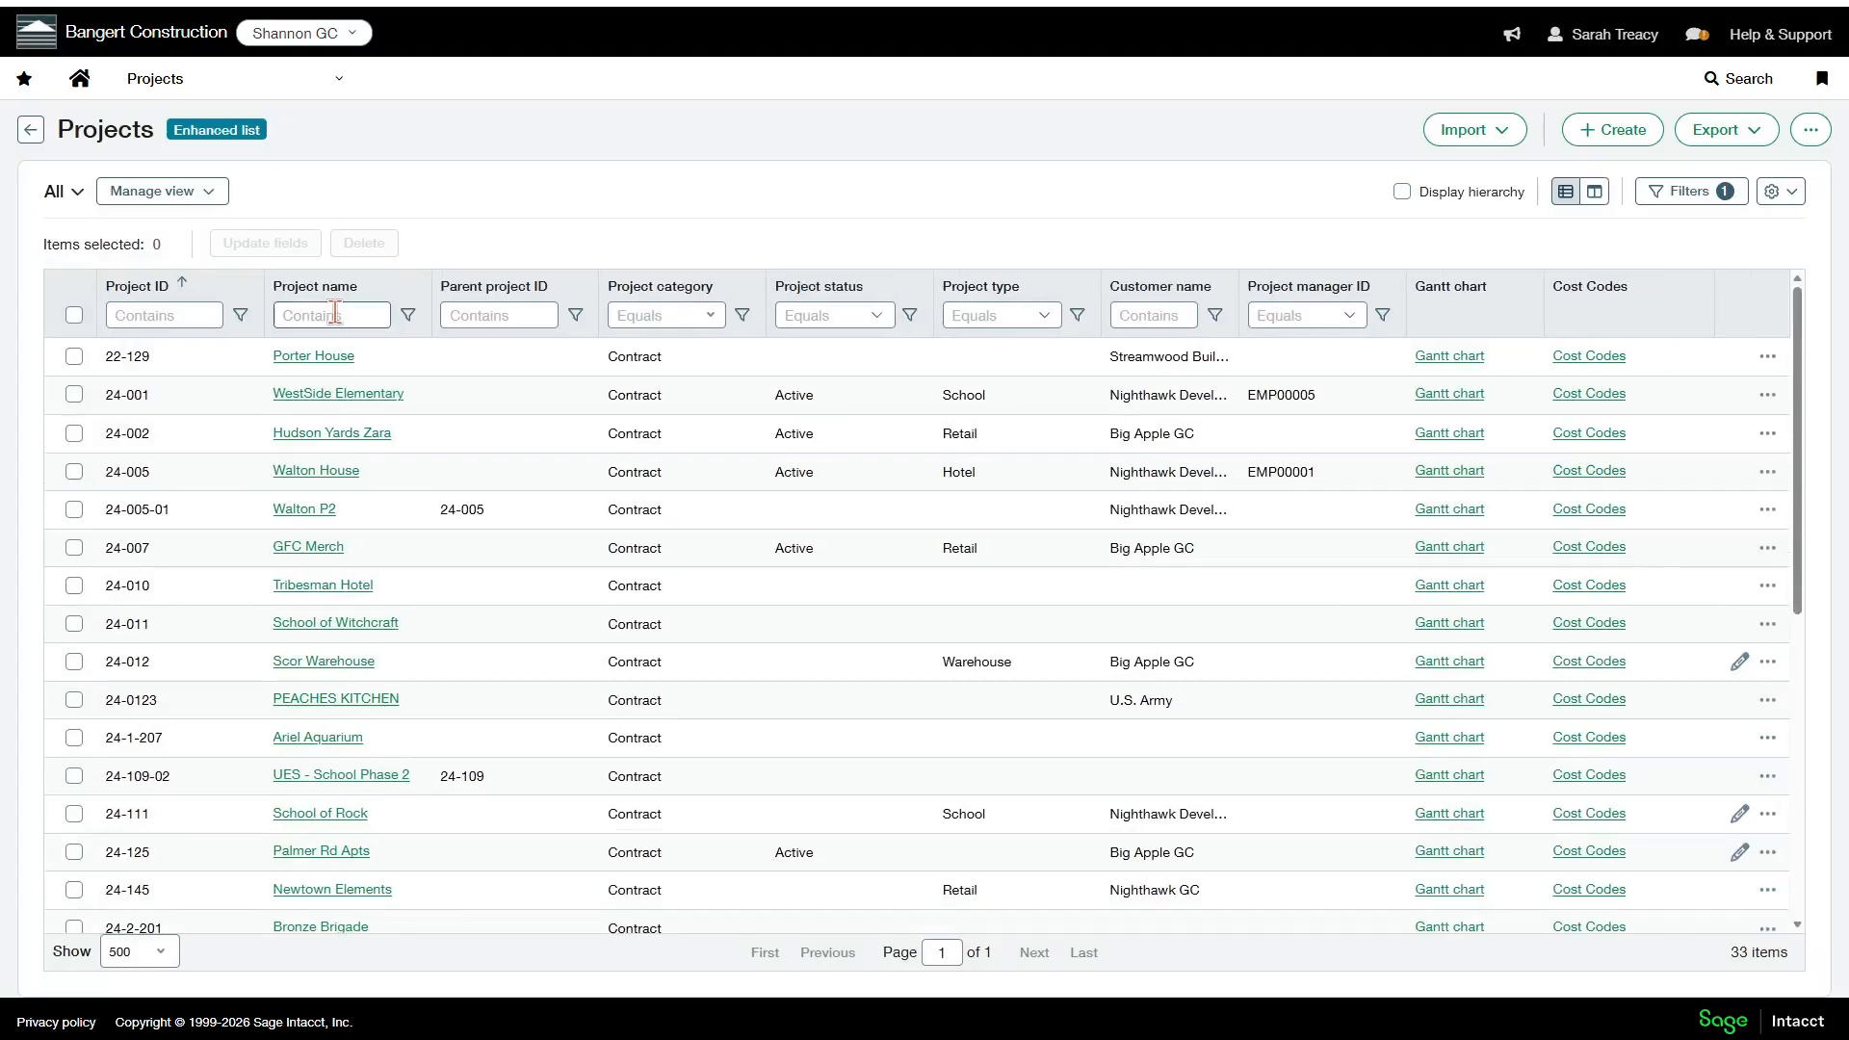
# Filter the projects by name with "abc" and open the cost codes of the ABC Hotel project.
pyautogui.click(334, 316)
pyautogui.write('abc')
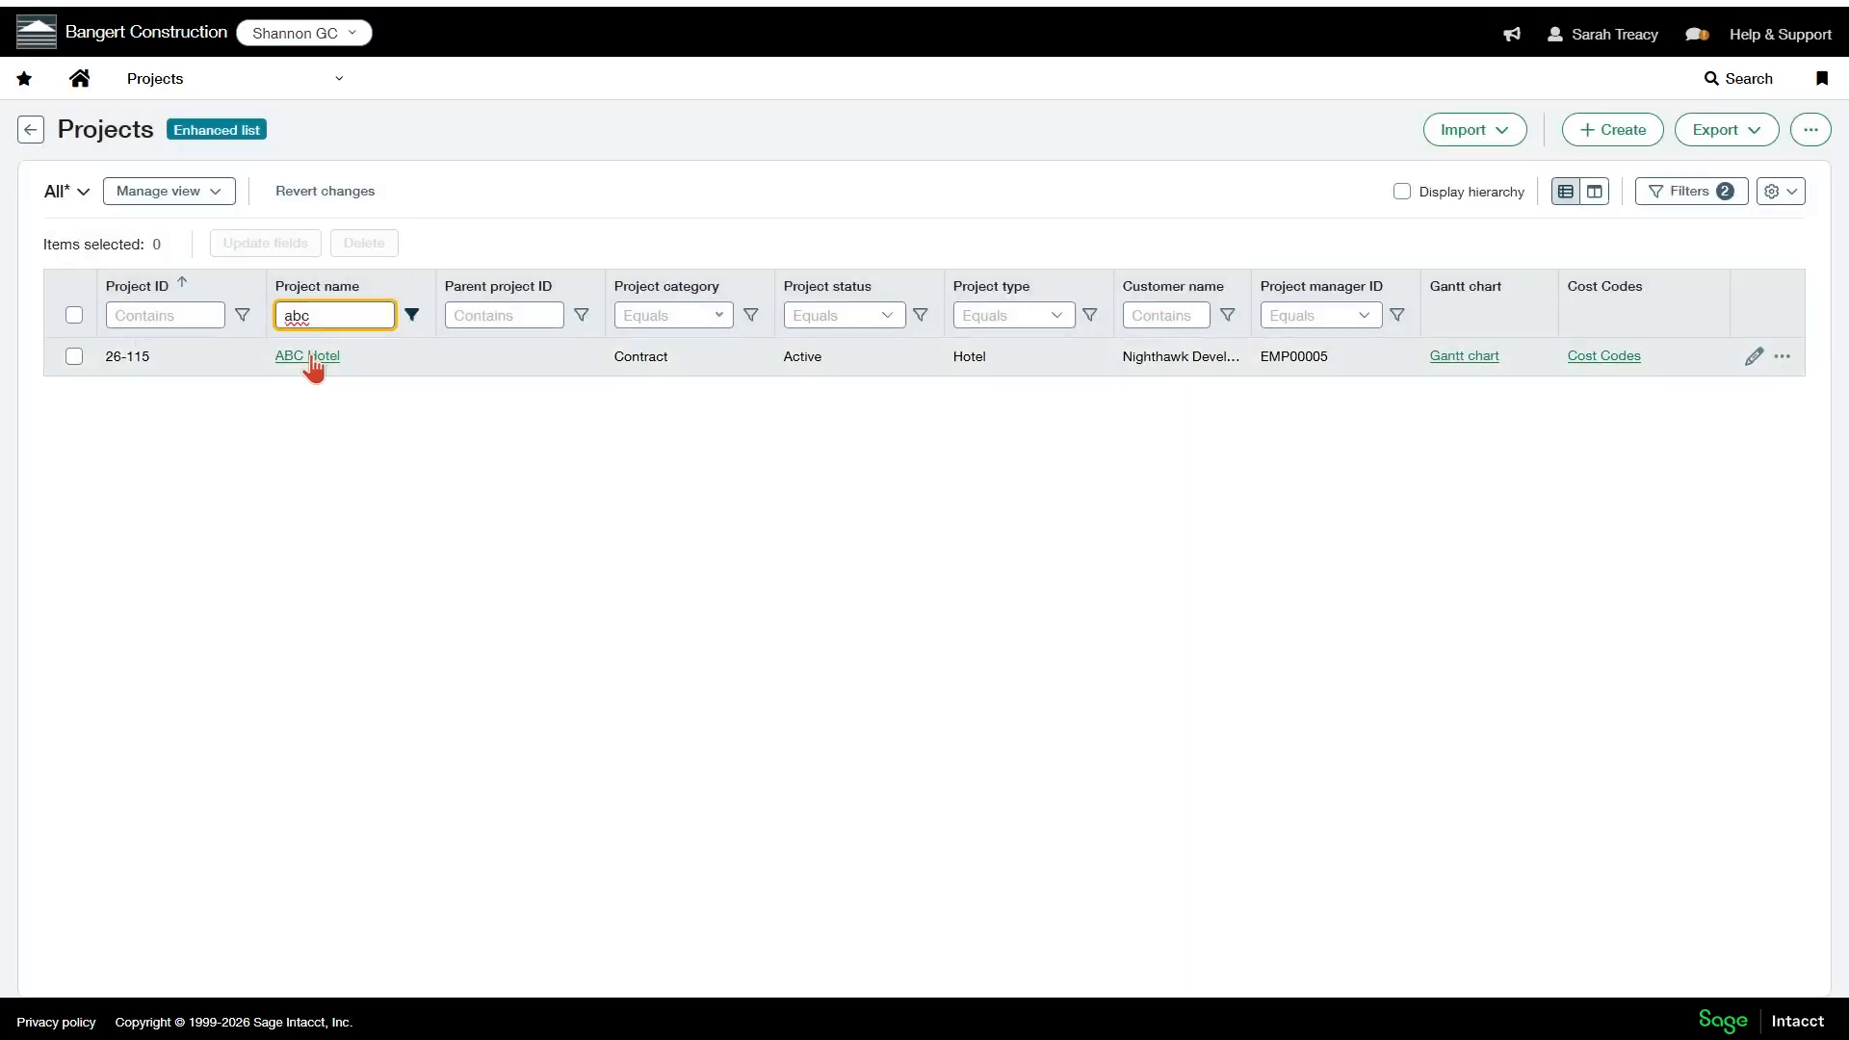
pyautogui.click(1603, 358)
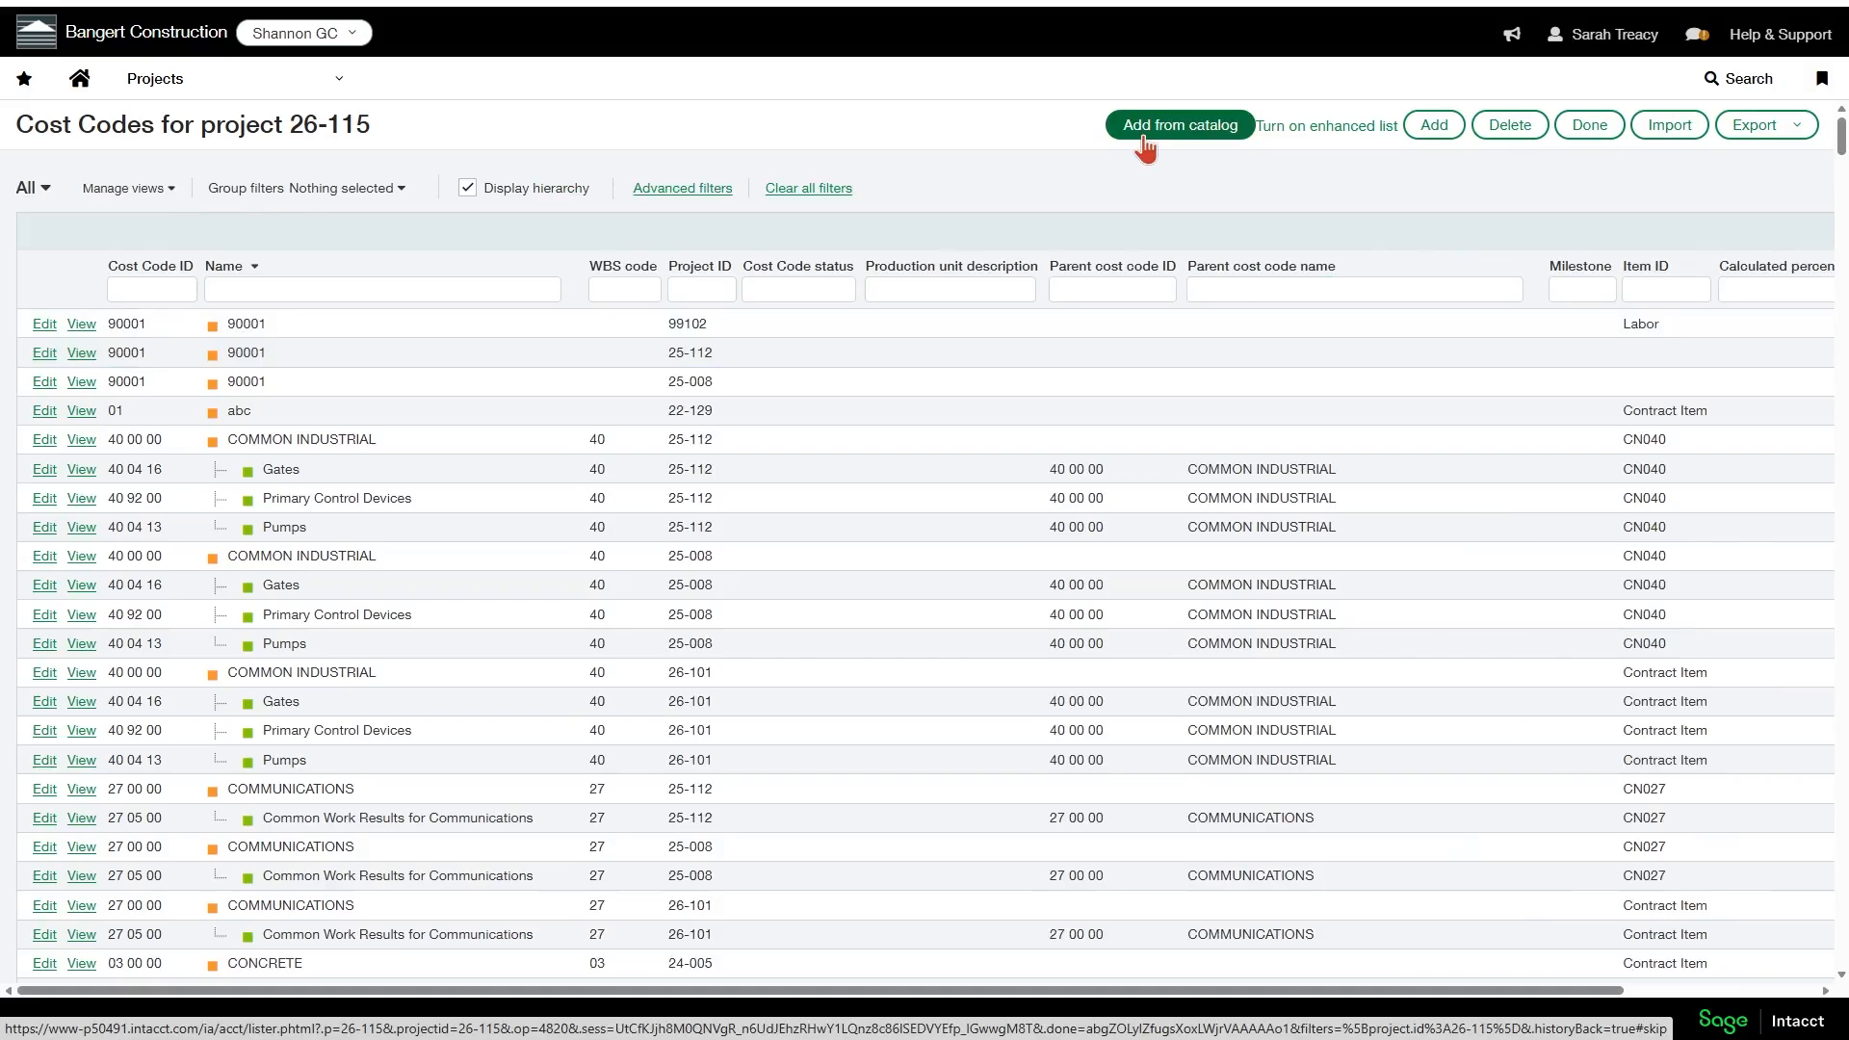
# Turn on the enhanced list for the cost codes and turn it back off.
pyautogui.click(1315, 130)
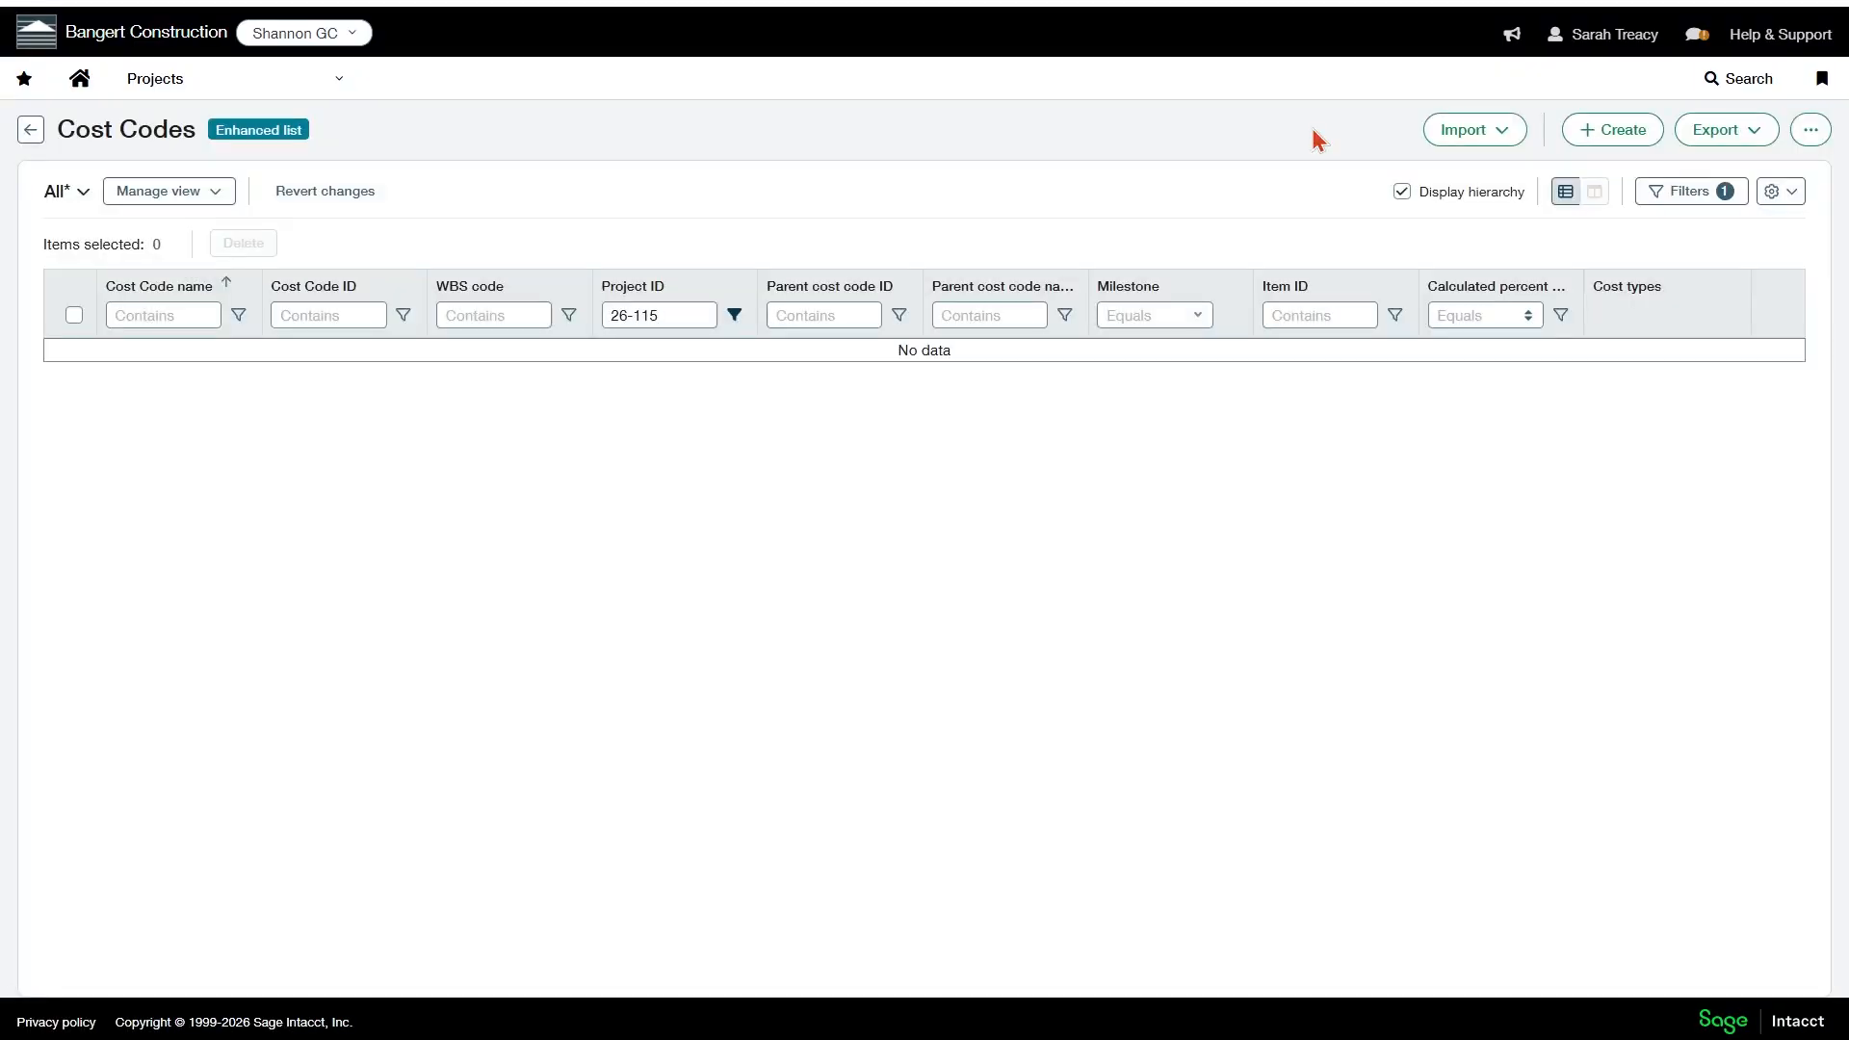
pyautogui.click(1811, 129)
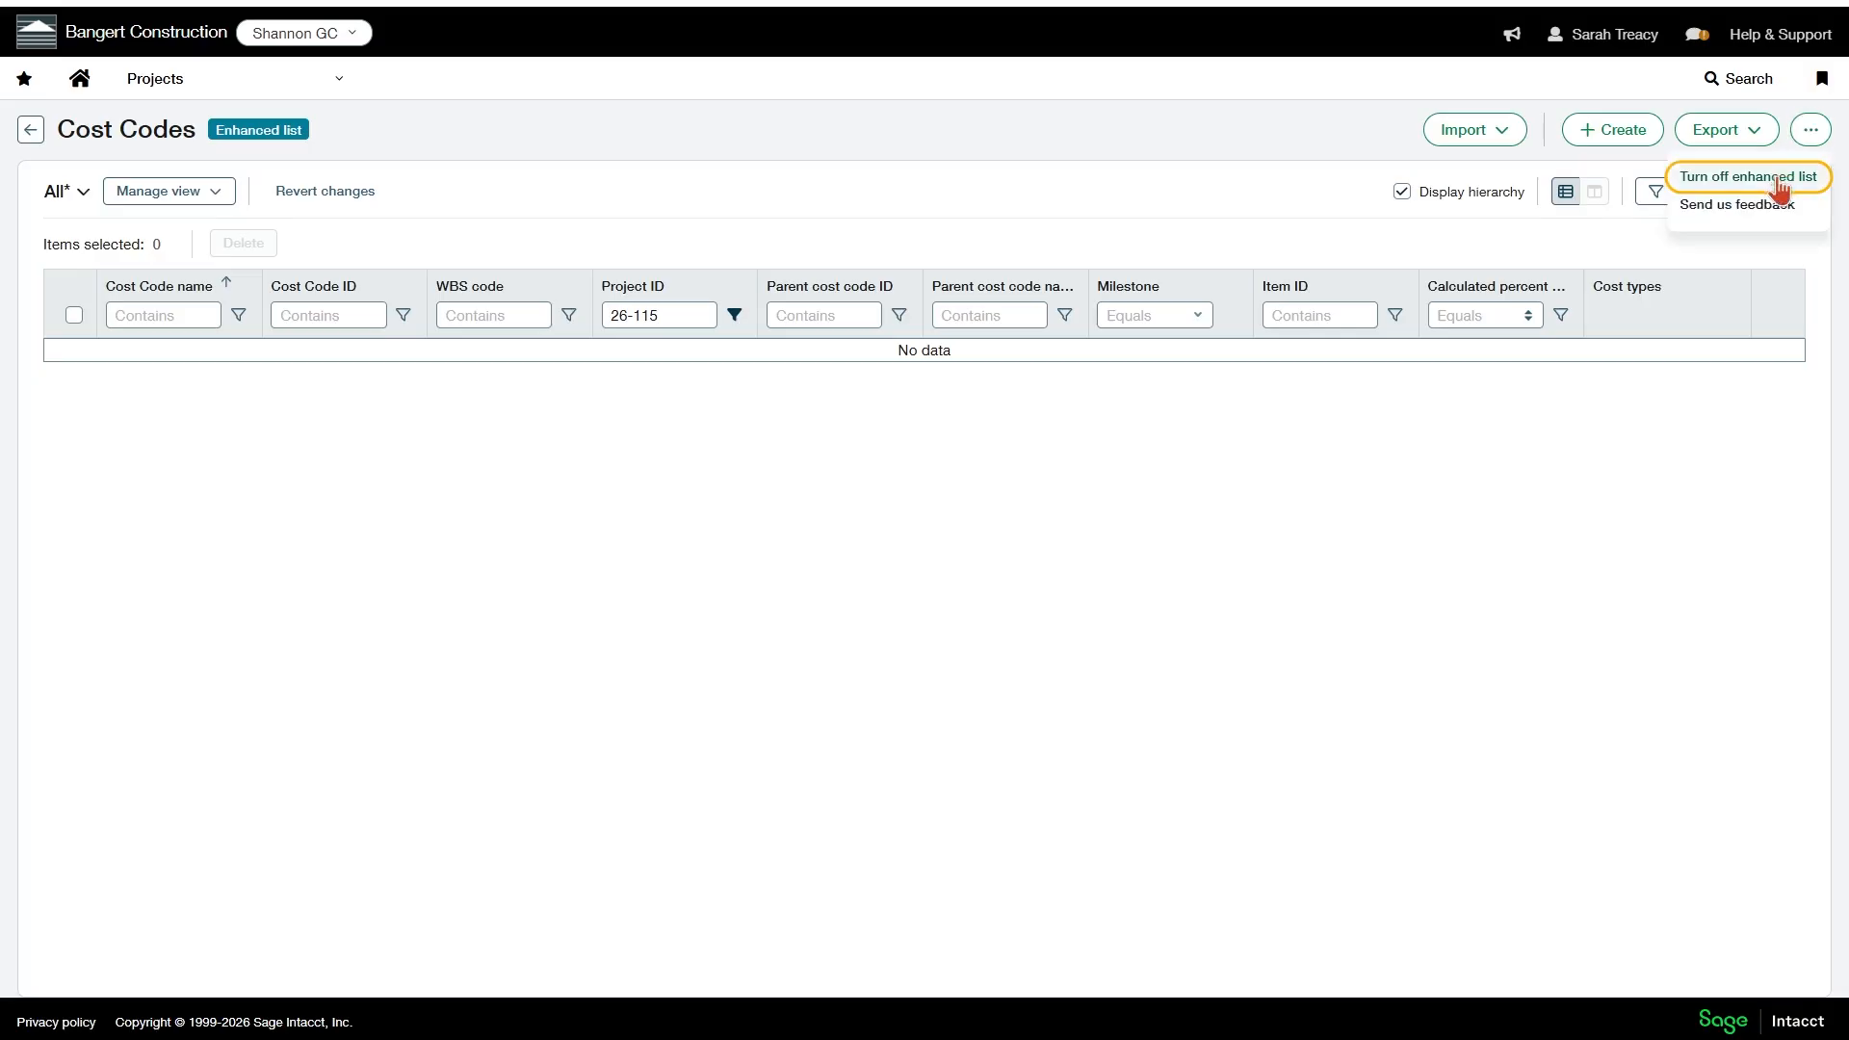
pyautogui.click(1778, 183)
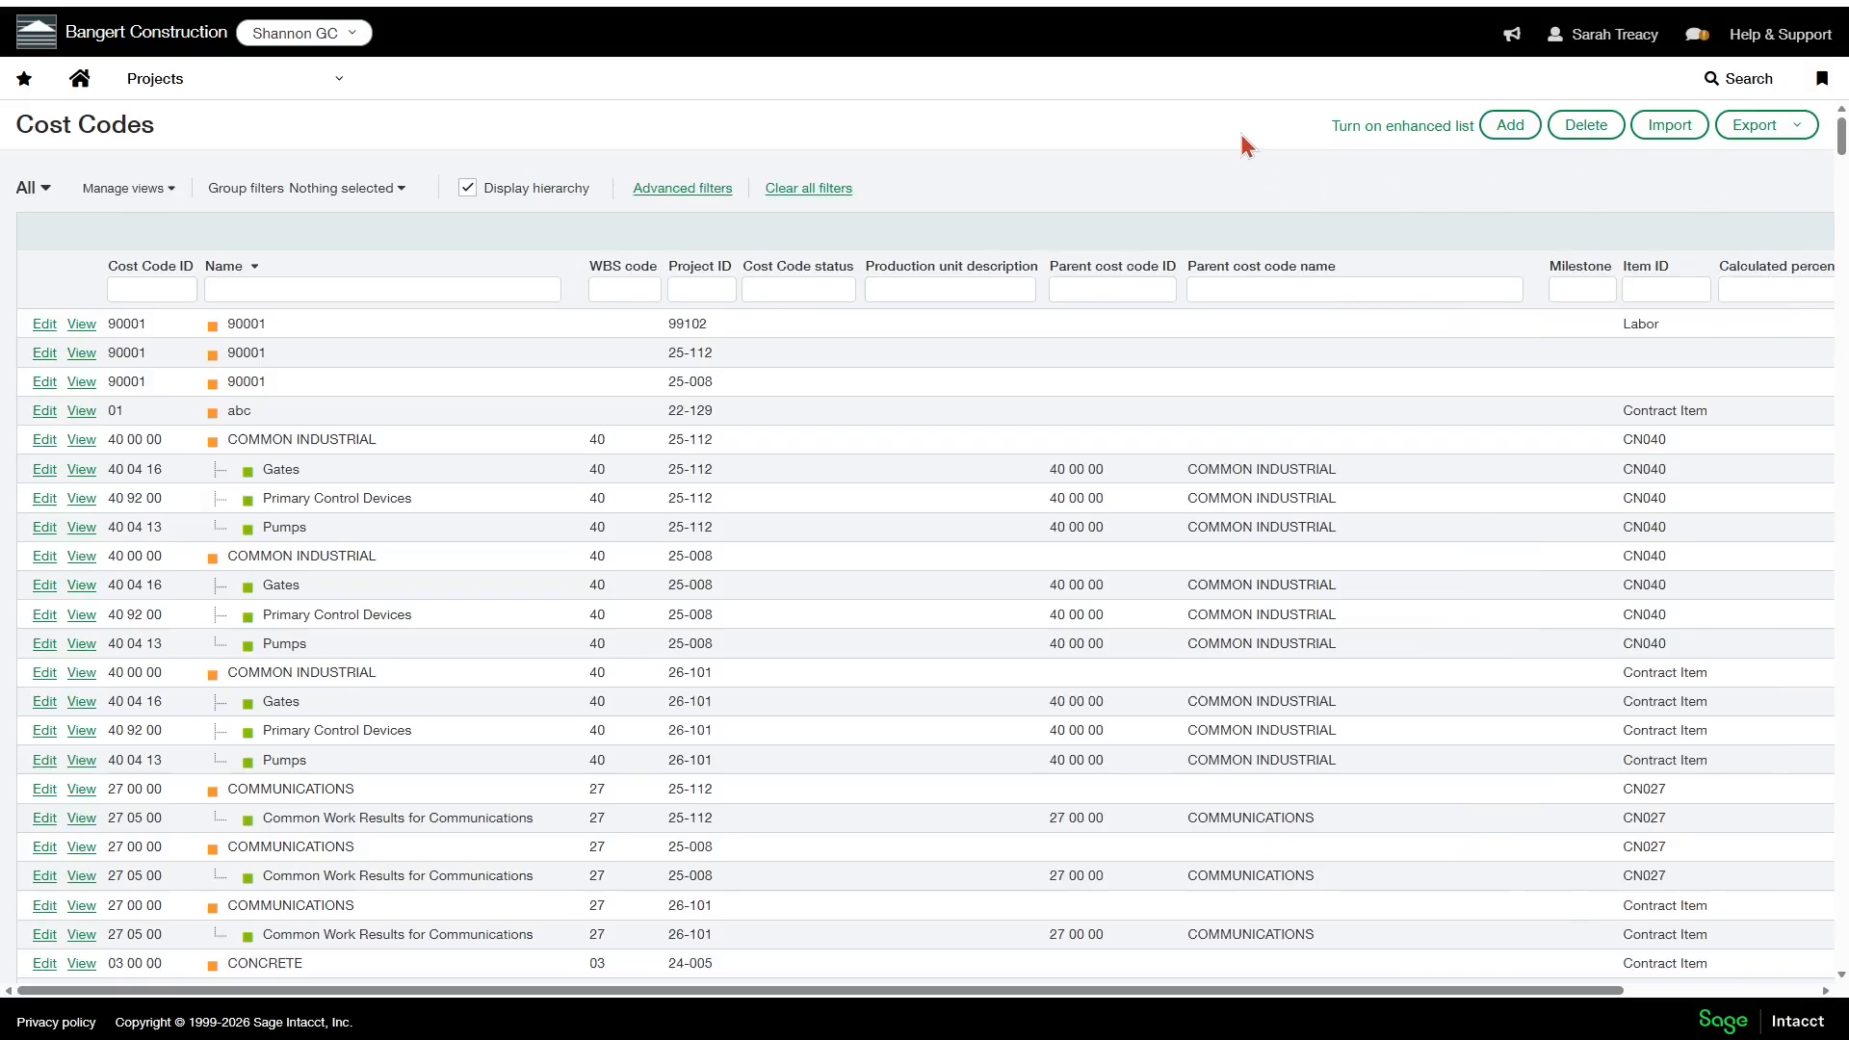
# Reopen the ABC Hotel cost codes from the Projects list and bring up the standard cost code catalog in an expanded window.
pyautogui.click(275, 85)
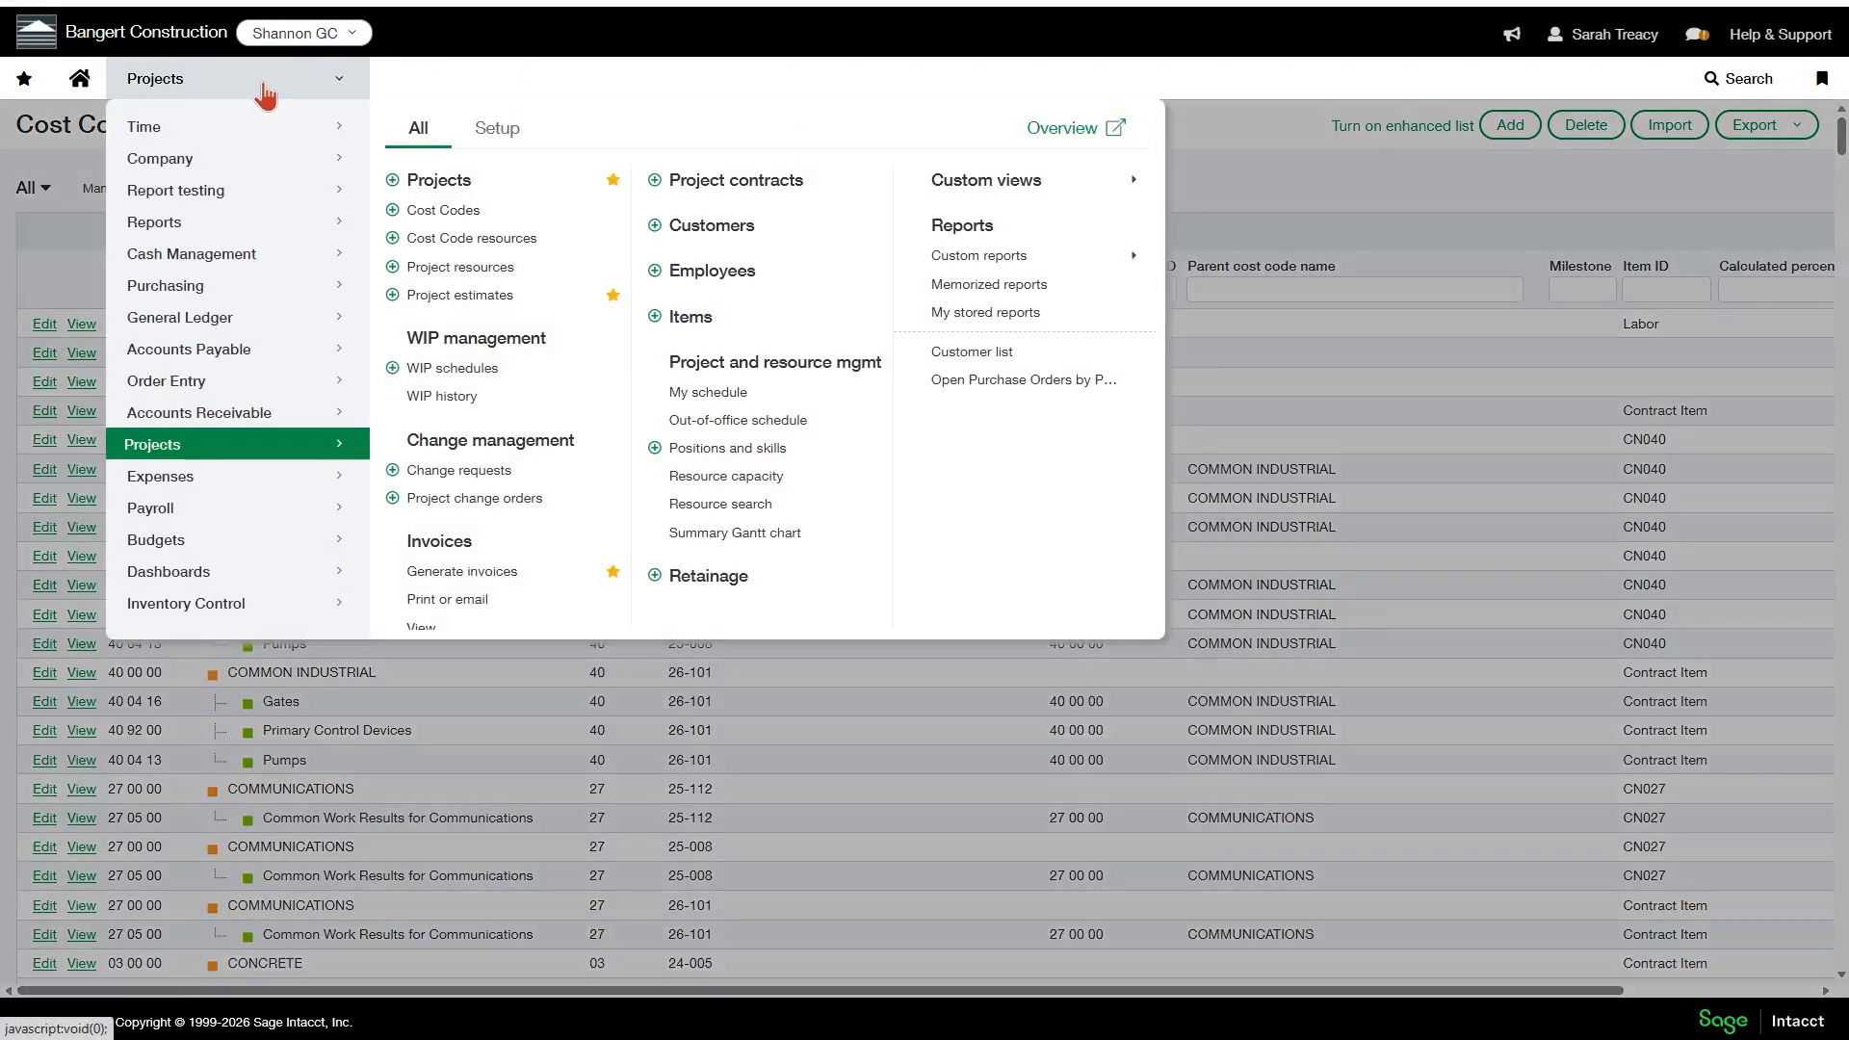
pyautogui.click(455, 179)
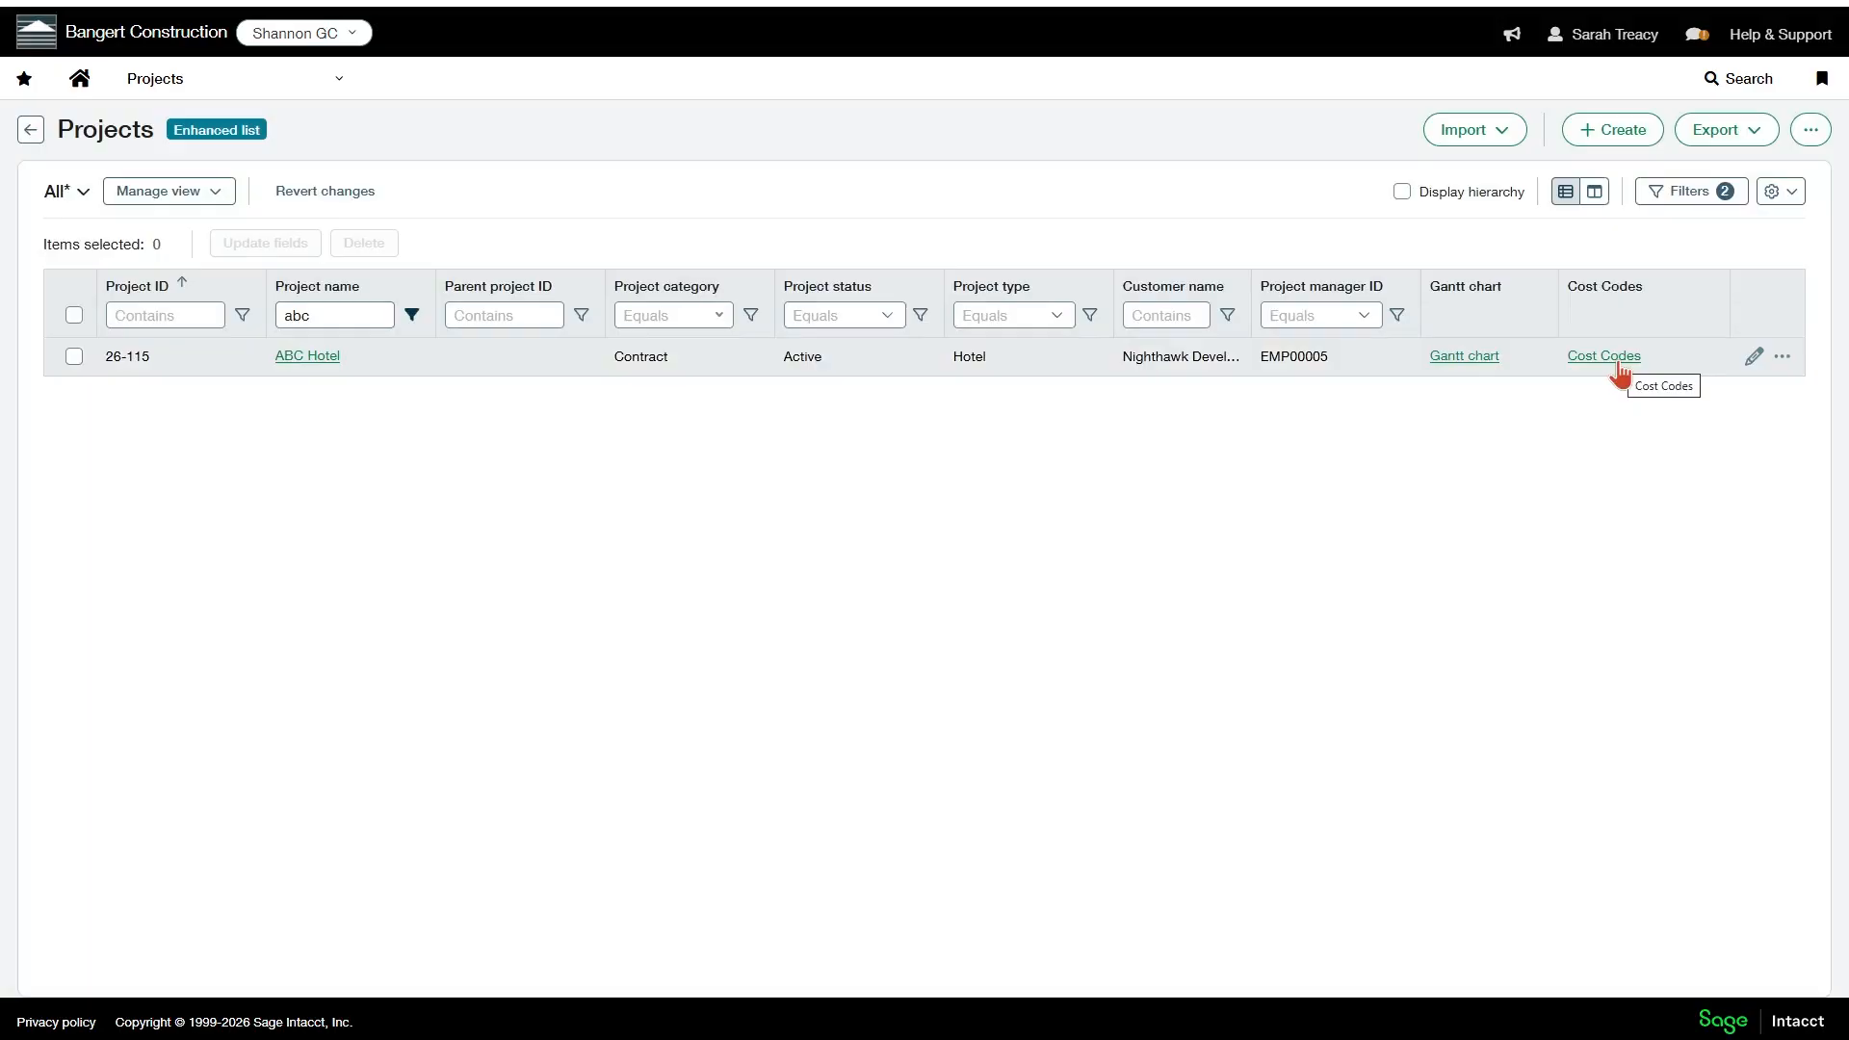
pyautogui.click(1618, 359)
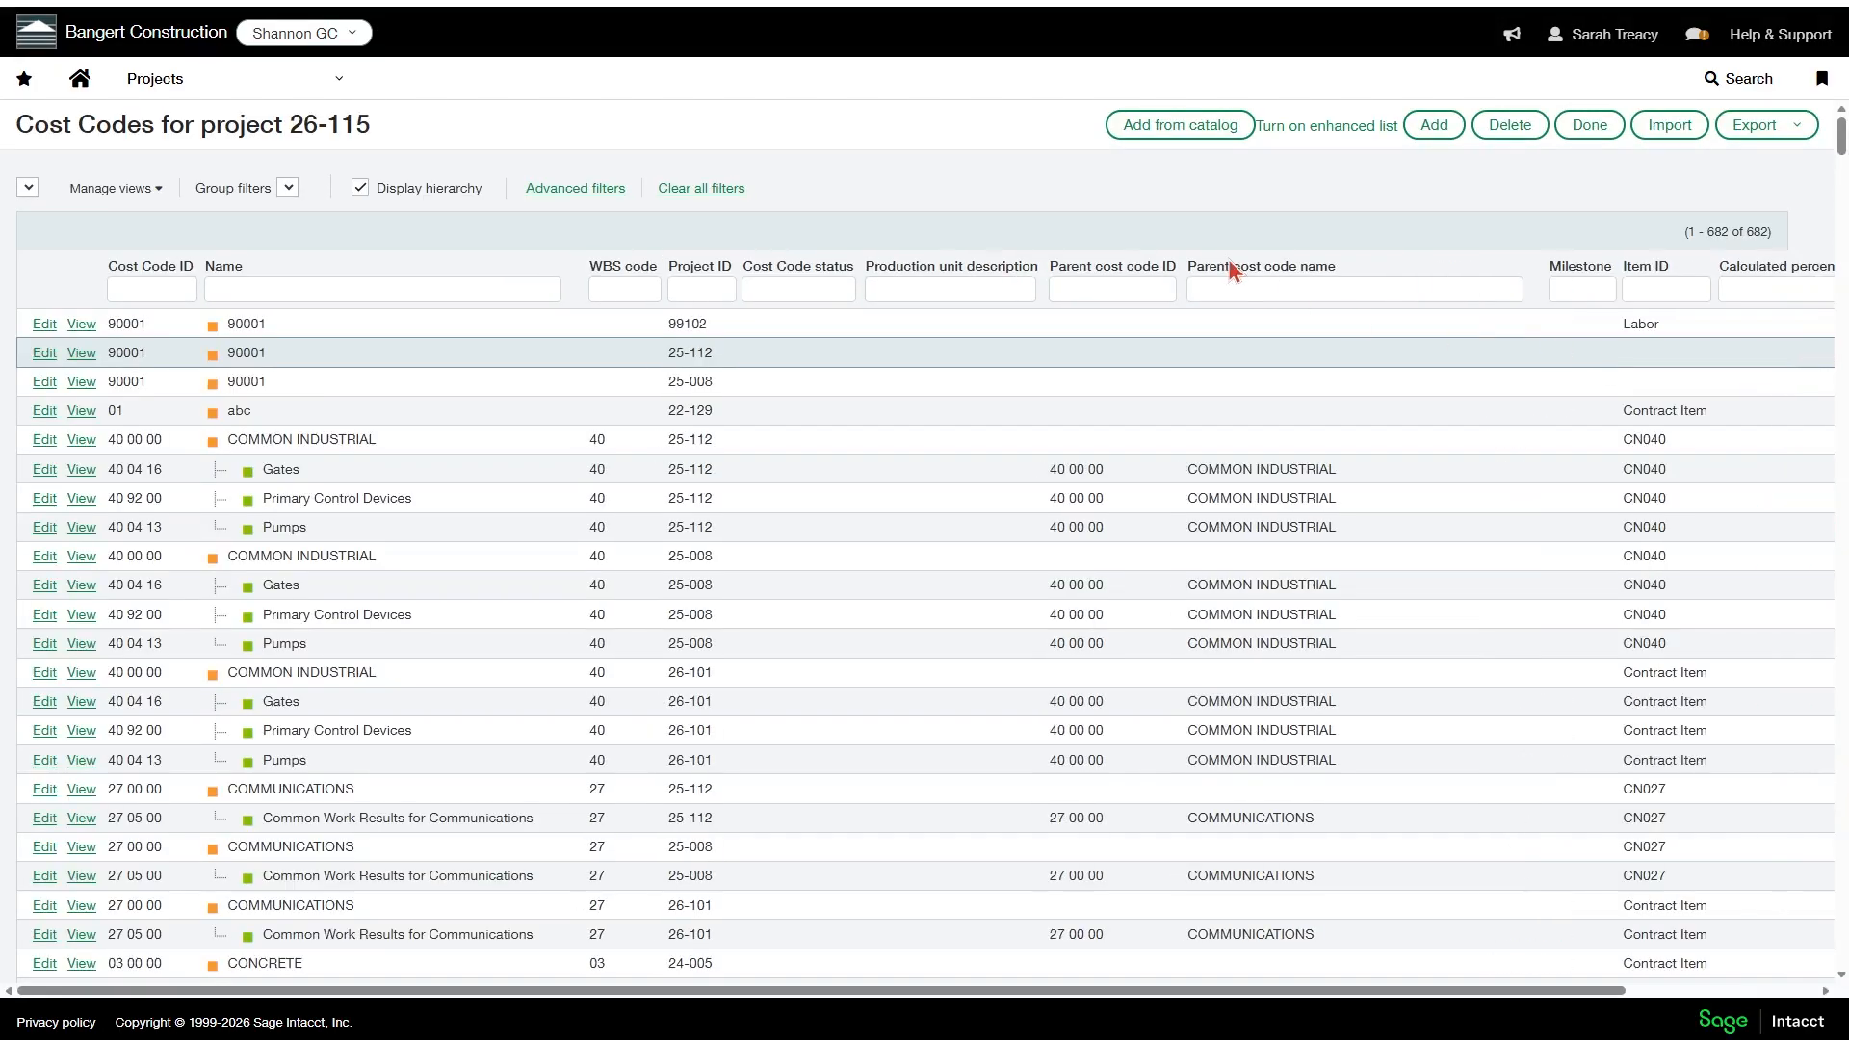
pyautogui.click(1163, 134)
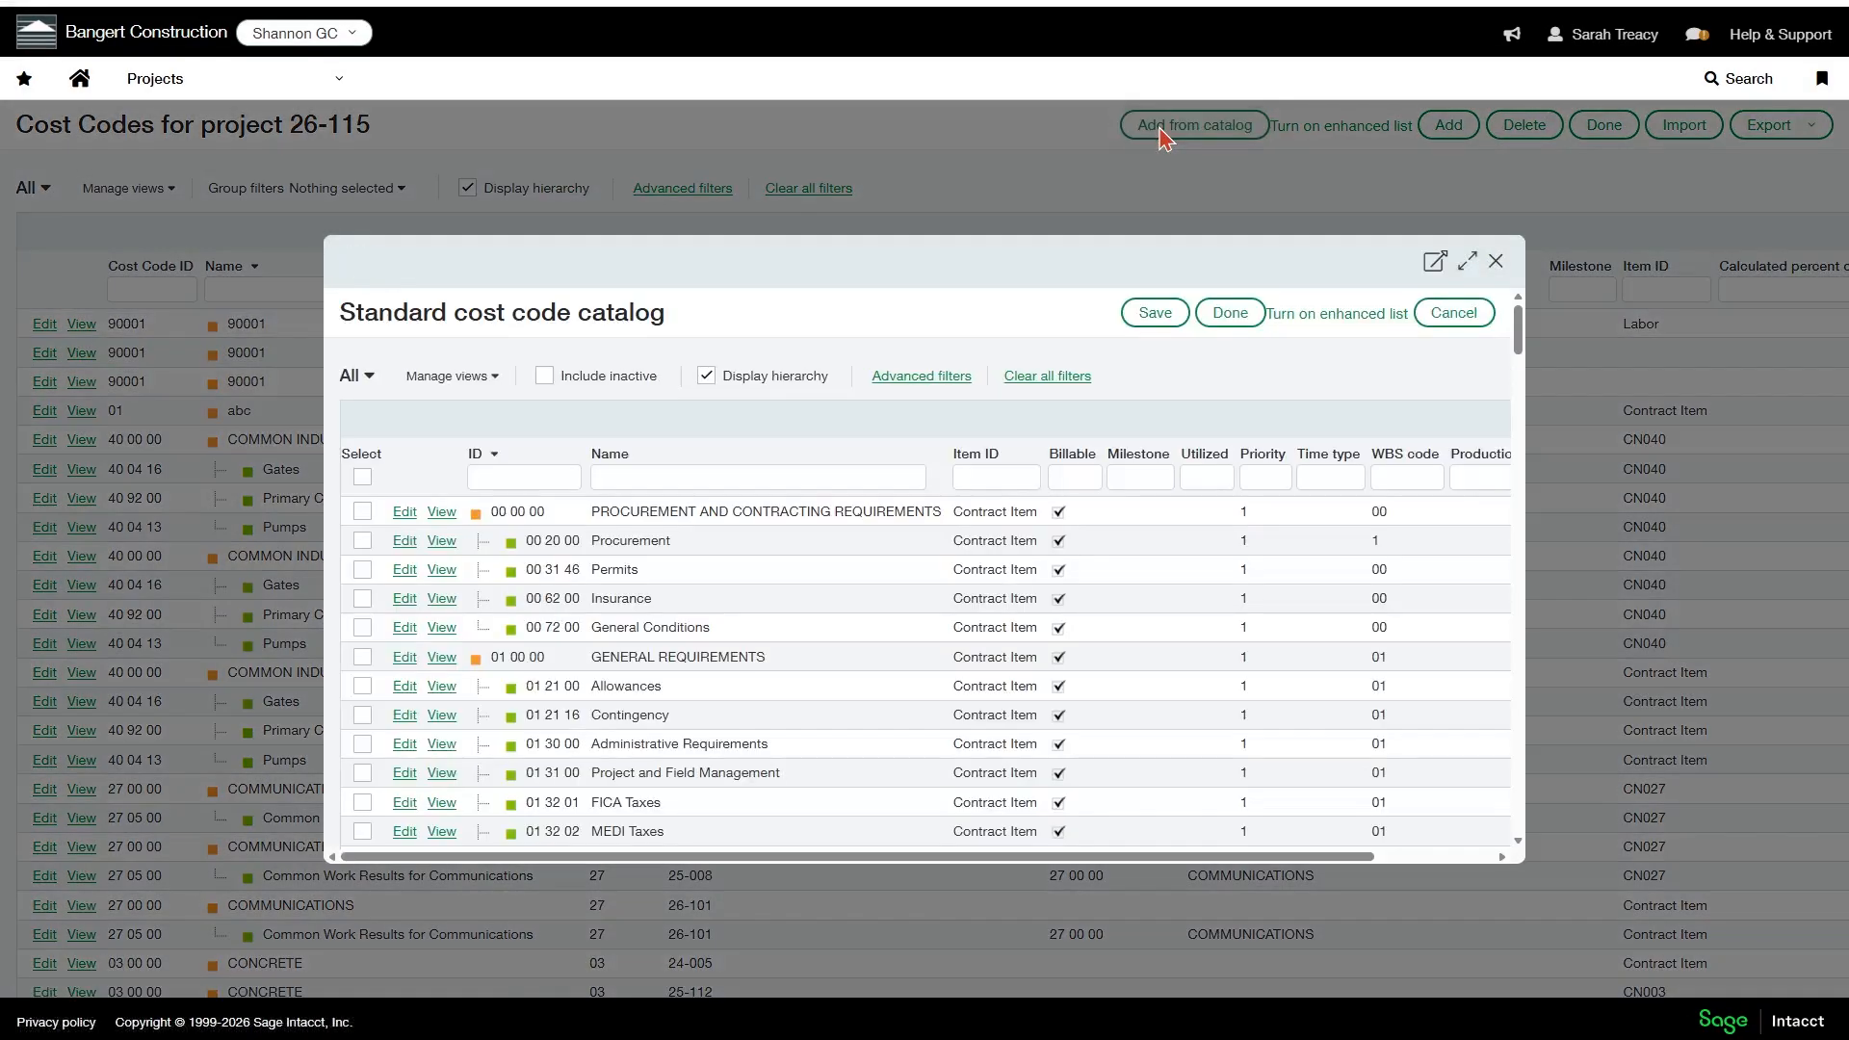
pyautogui.click(1467, 262)
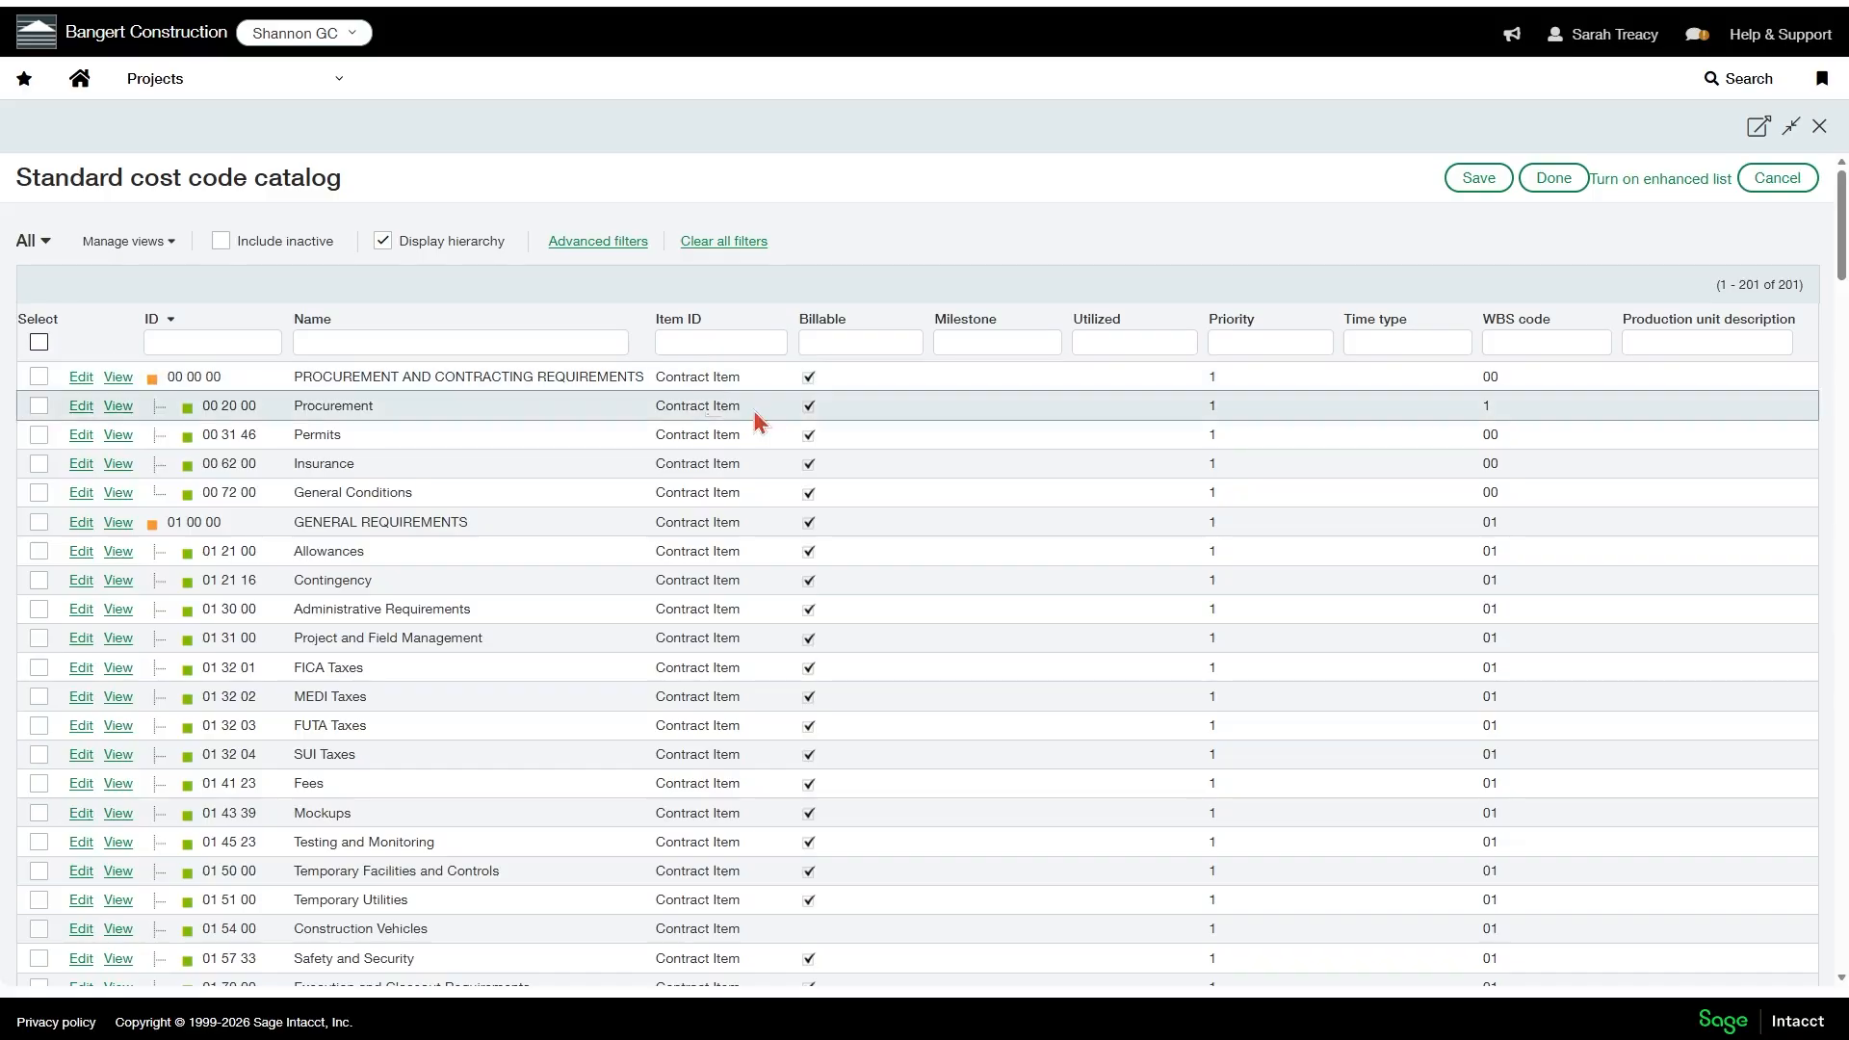
# Filter the catalog by WBS code 12, select all listed furnishings cost codes and save them to the project.
pyautogui.click(1507, 349)
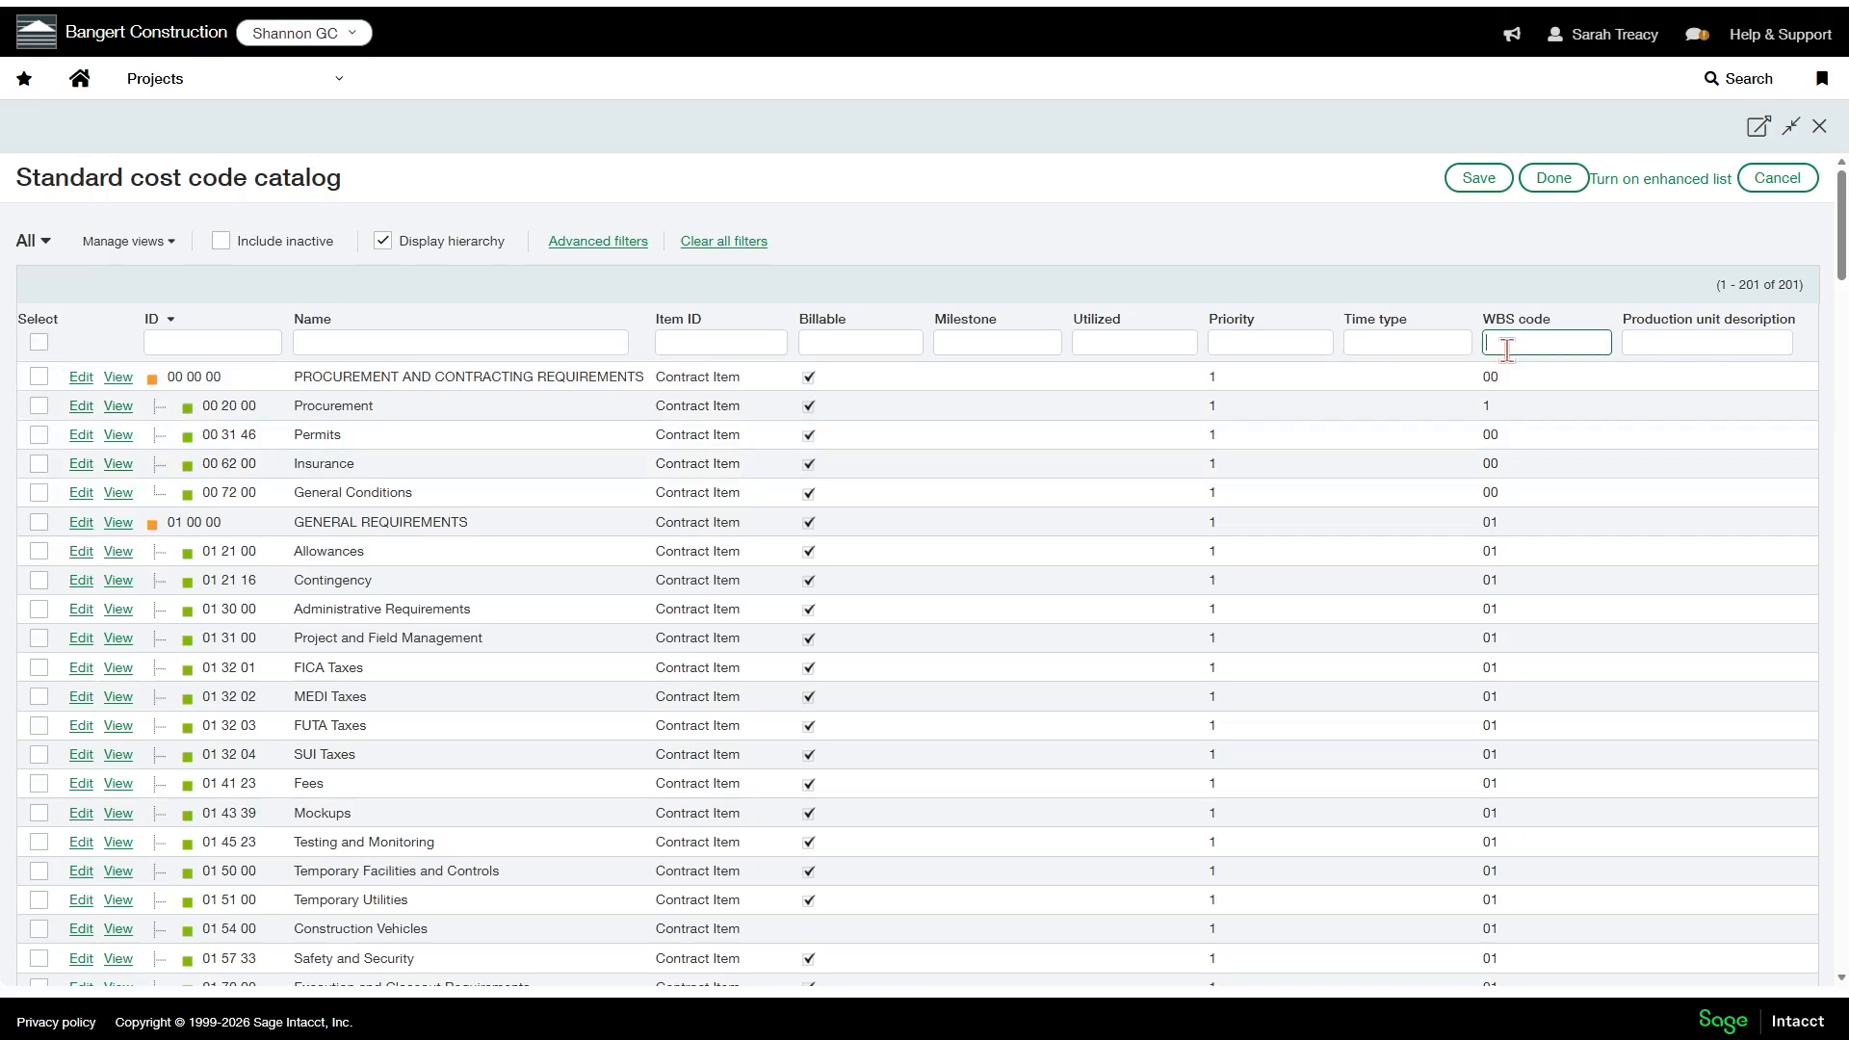
pyautogui.write('12')
pyautogui.press('Return')
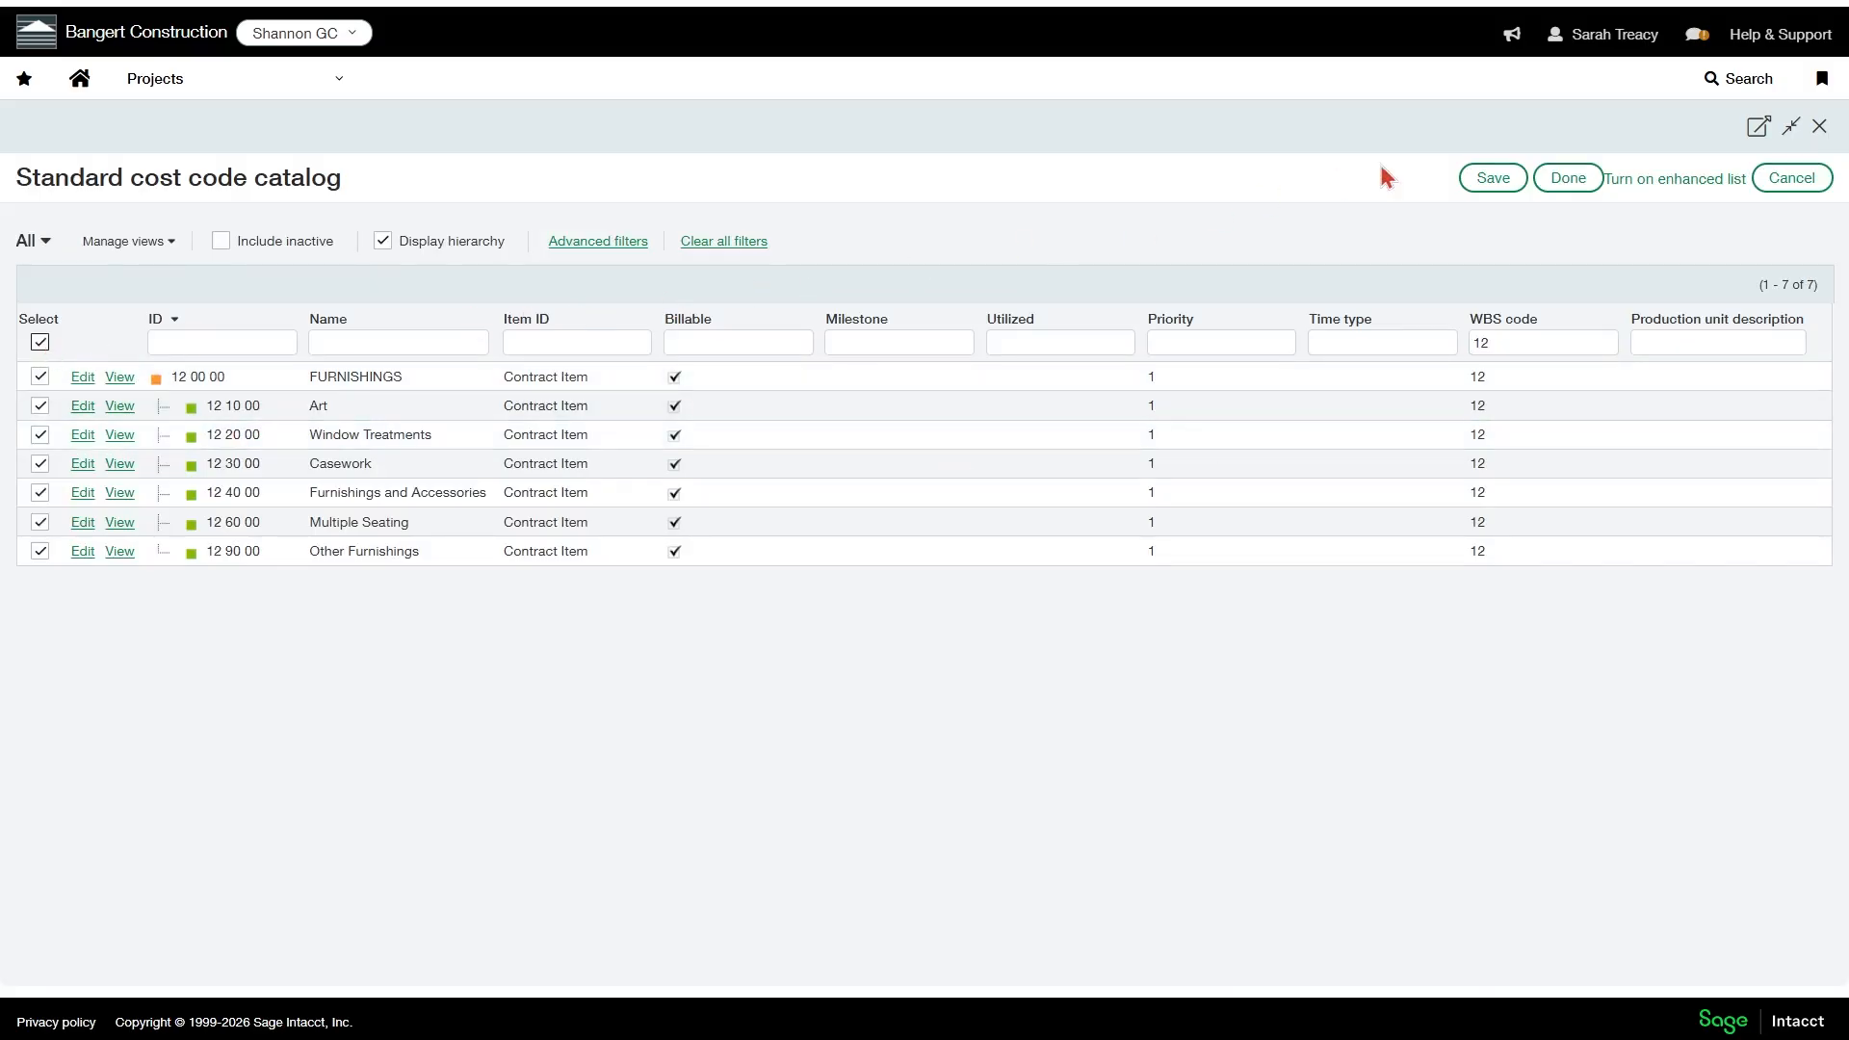
pyautogui.click(1491, 183)
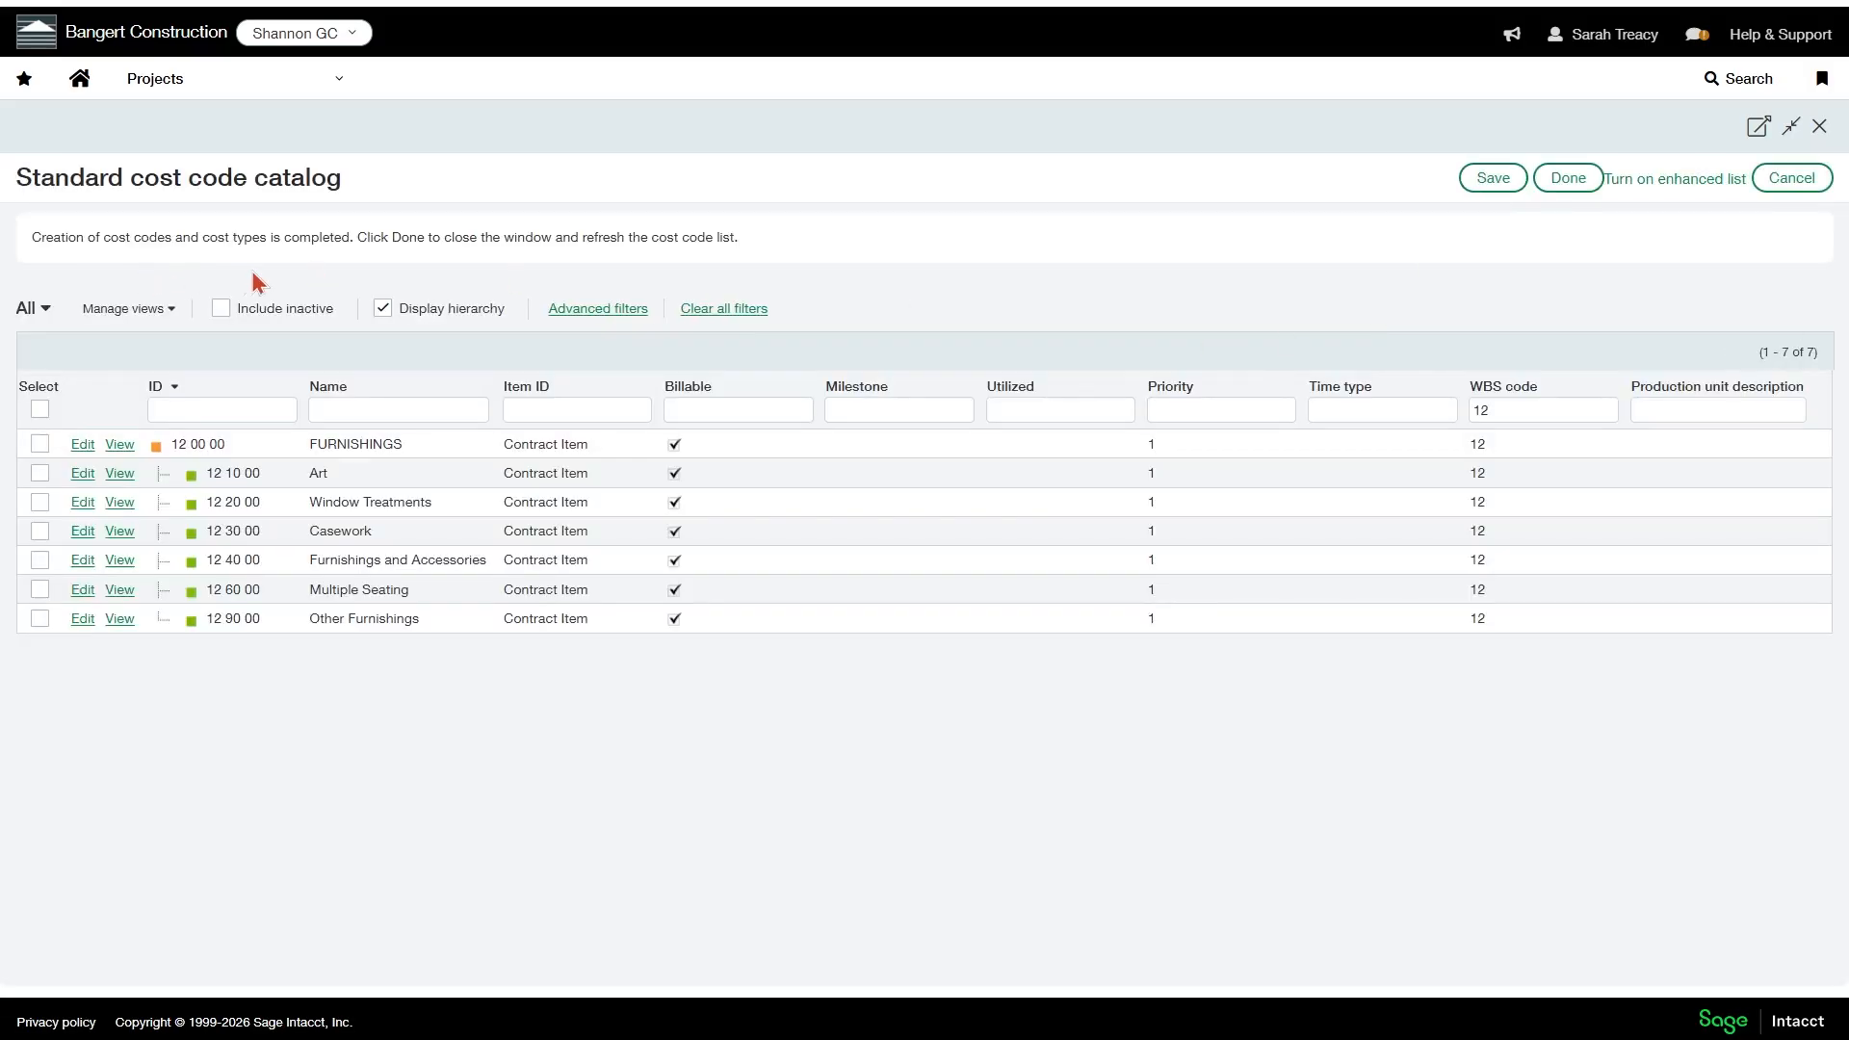
# Close the standard cost code catalog and exit the project's cost codes to return to the Projects list.
pyautogui.click(1548, 410)
pyautogui.click(137, 310)
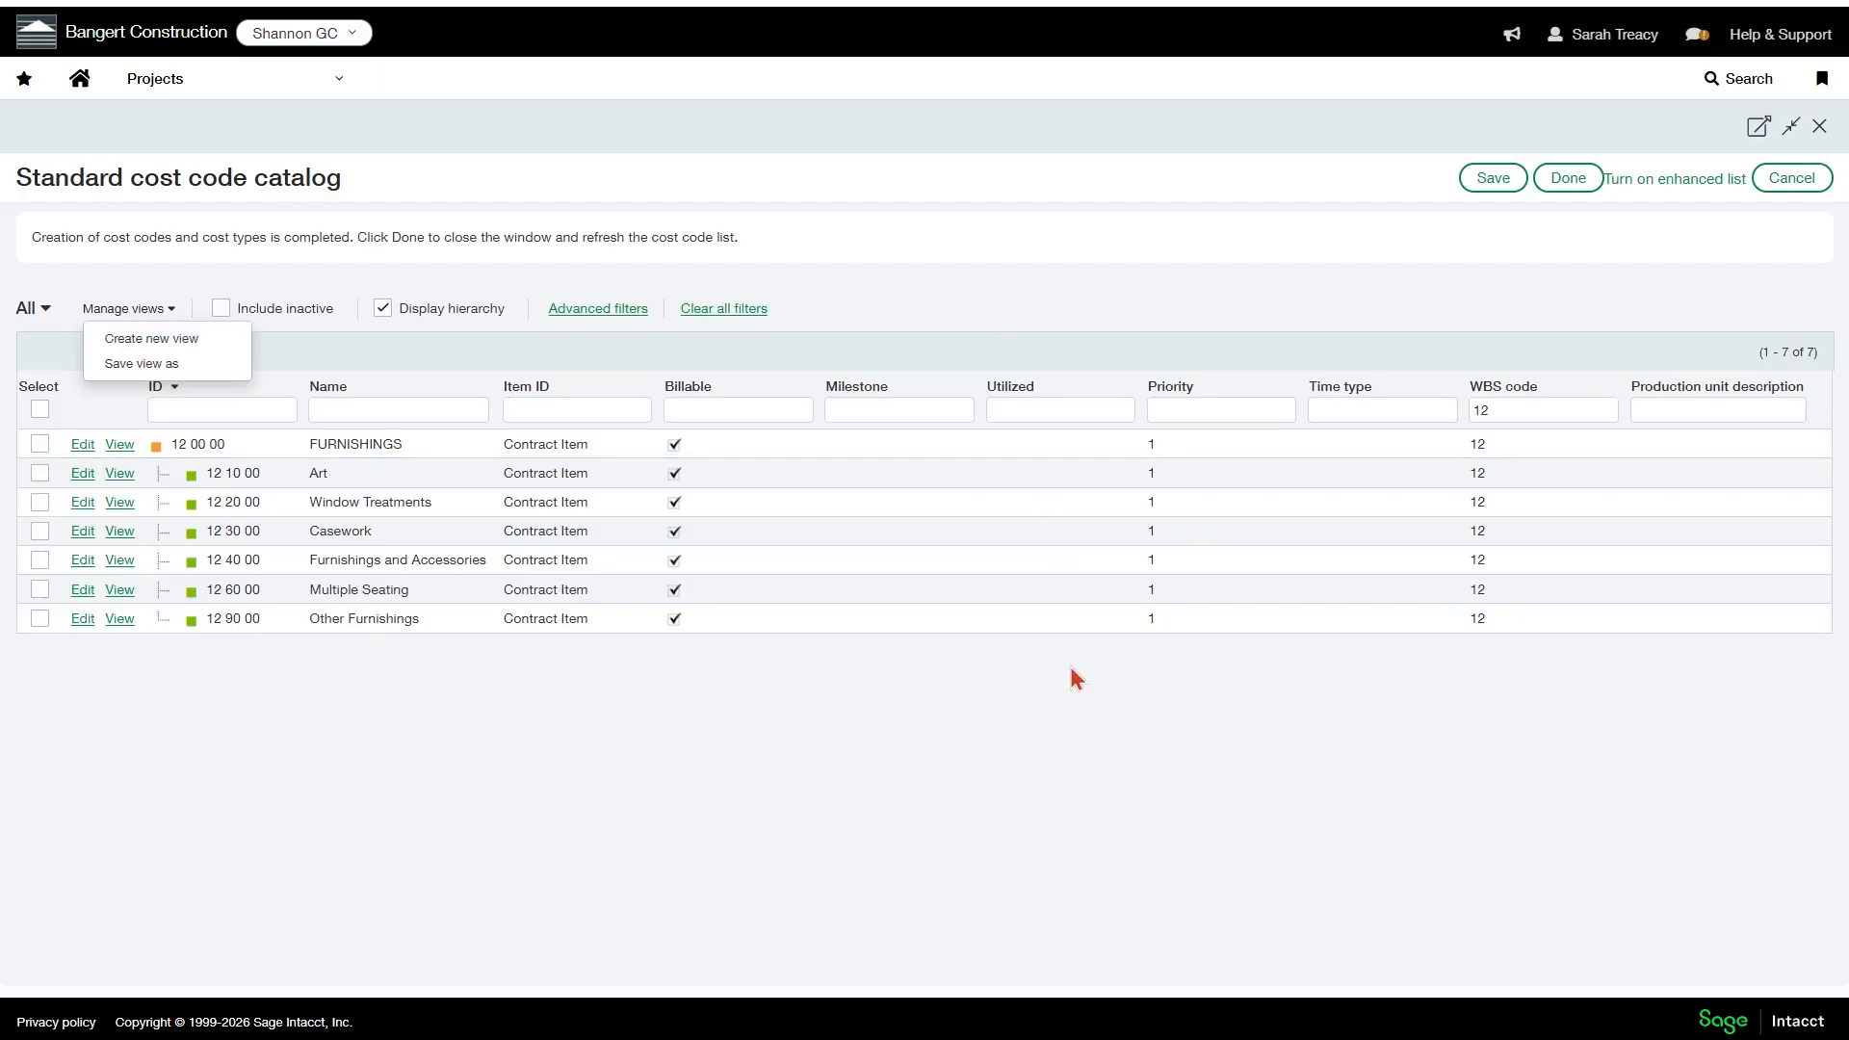
pyautogui.click(1066, 691)
pyautogui.click(1559, 182)
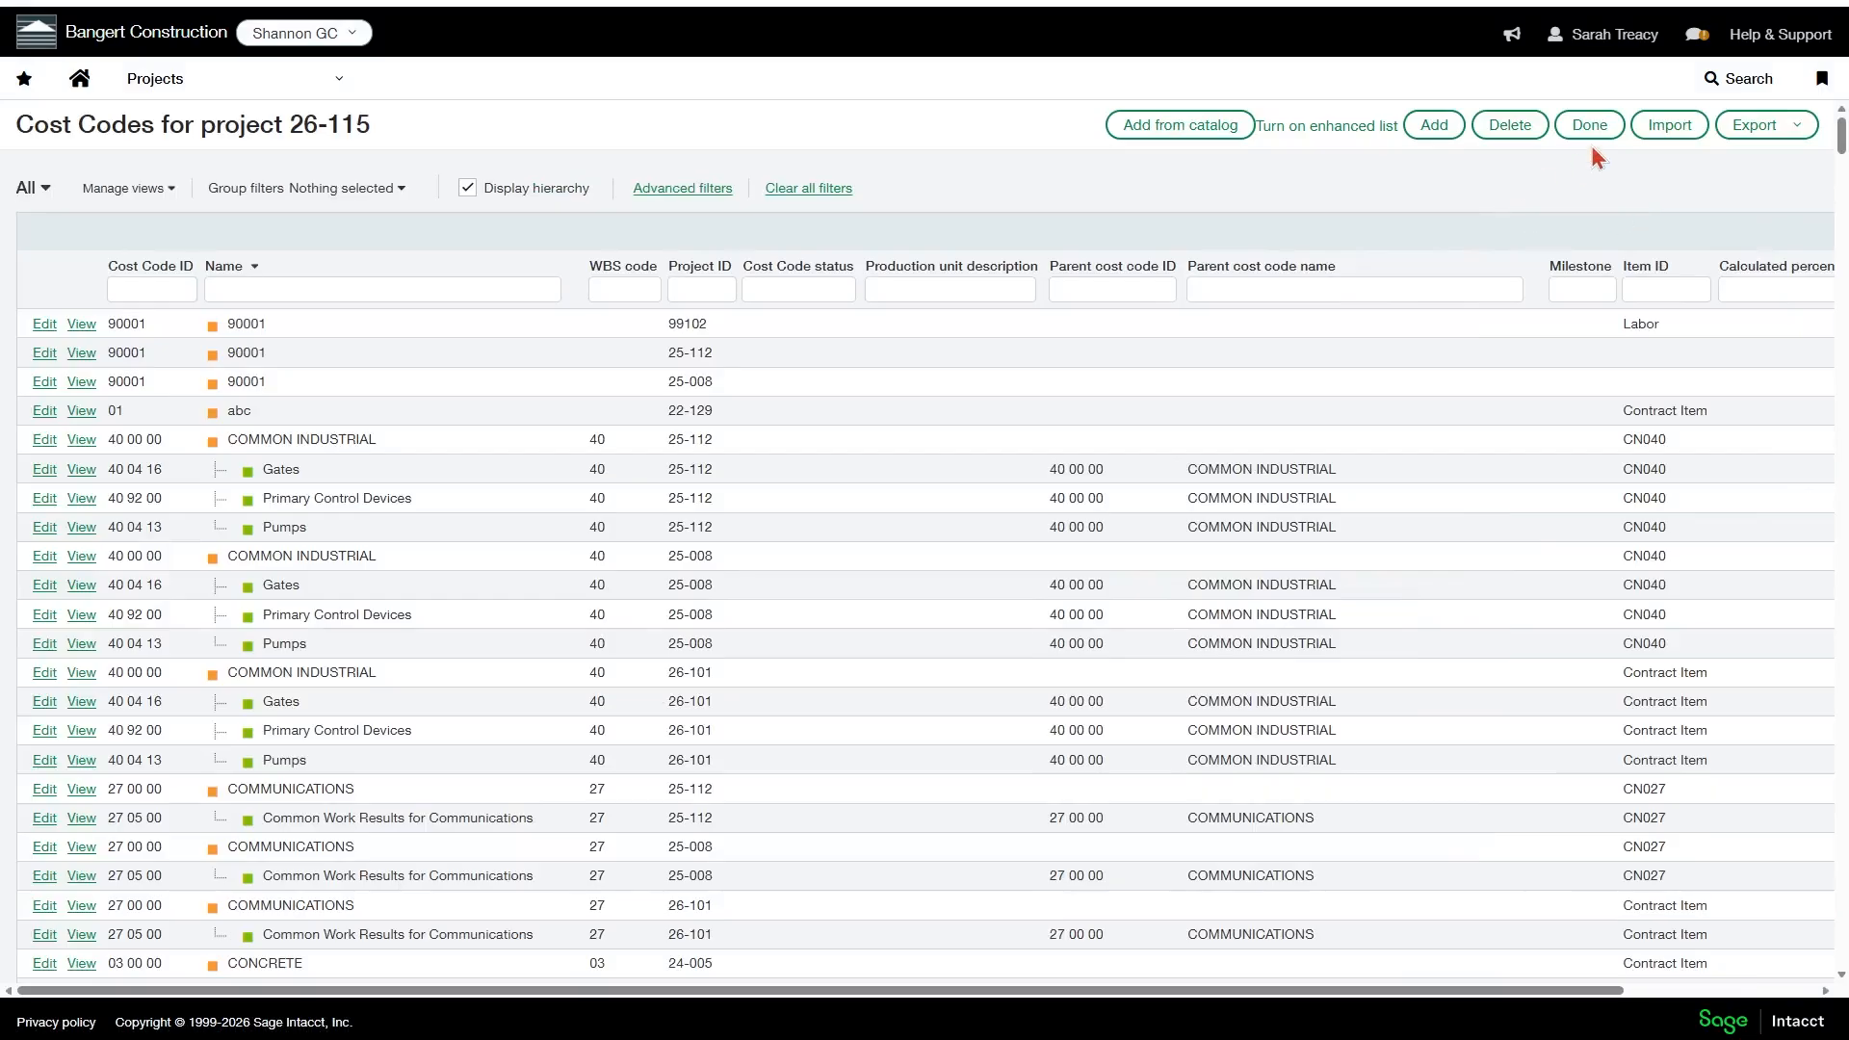
pyautogui.click(1590, 127)
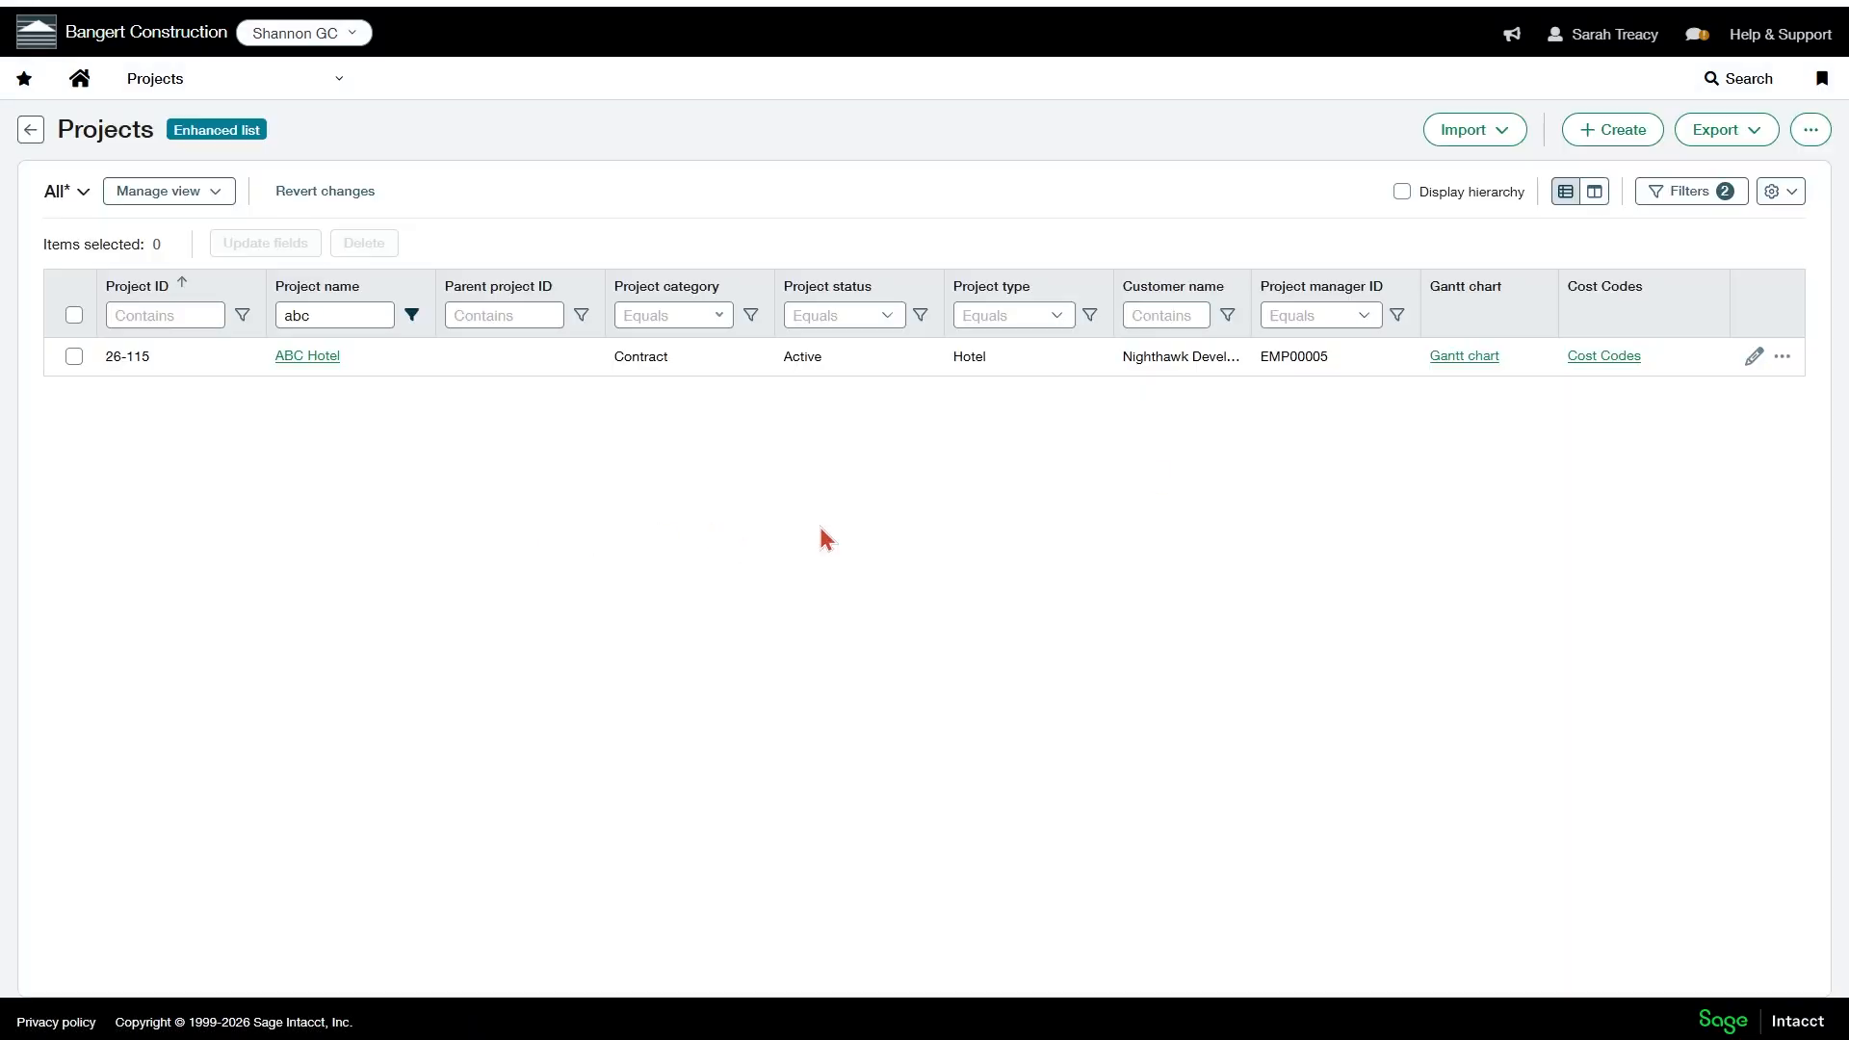
# Open the ABC Hotel project for editing and view its cost codes.
pyautogui.click(1753, 359)
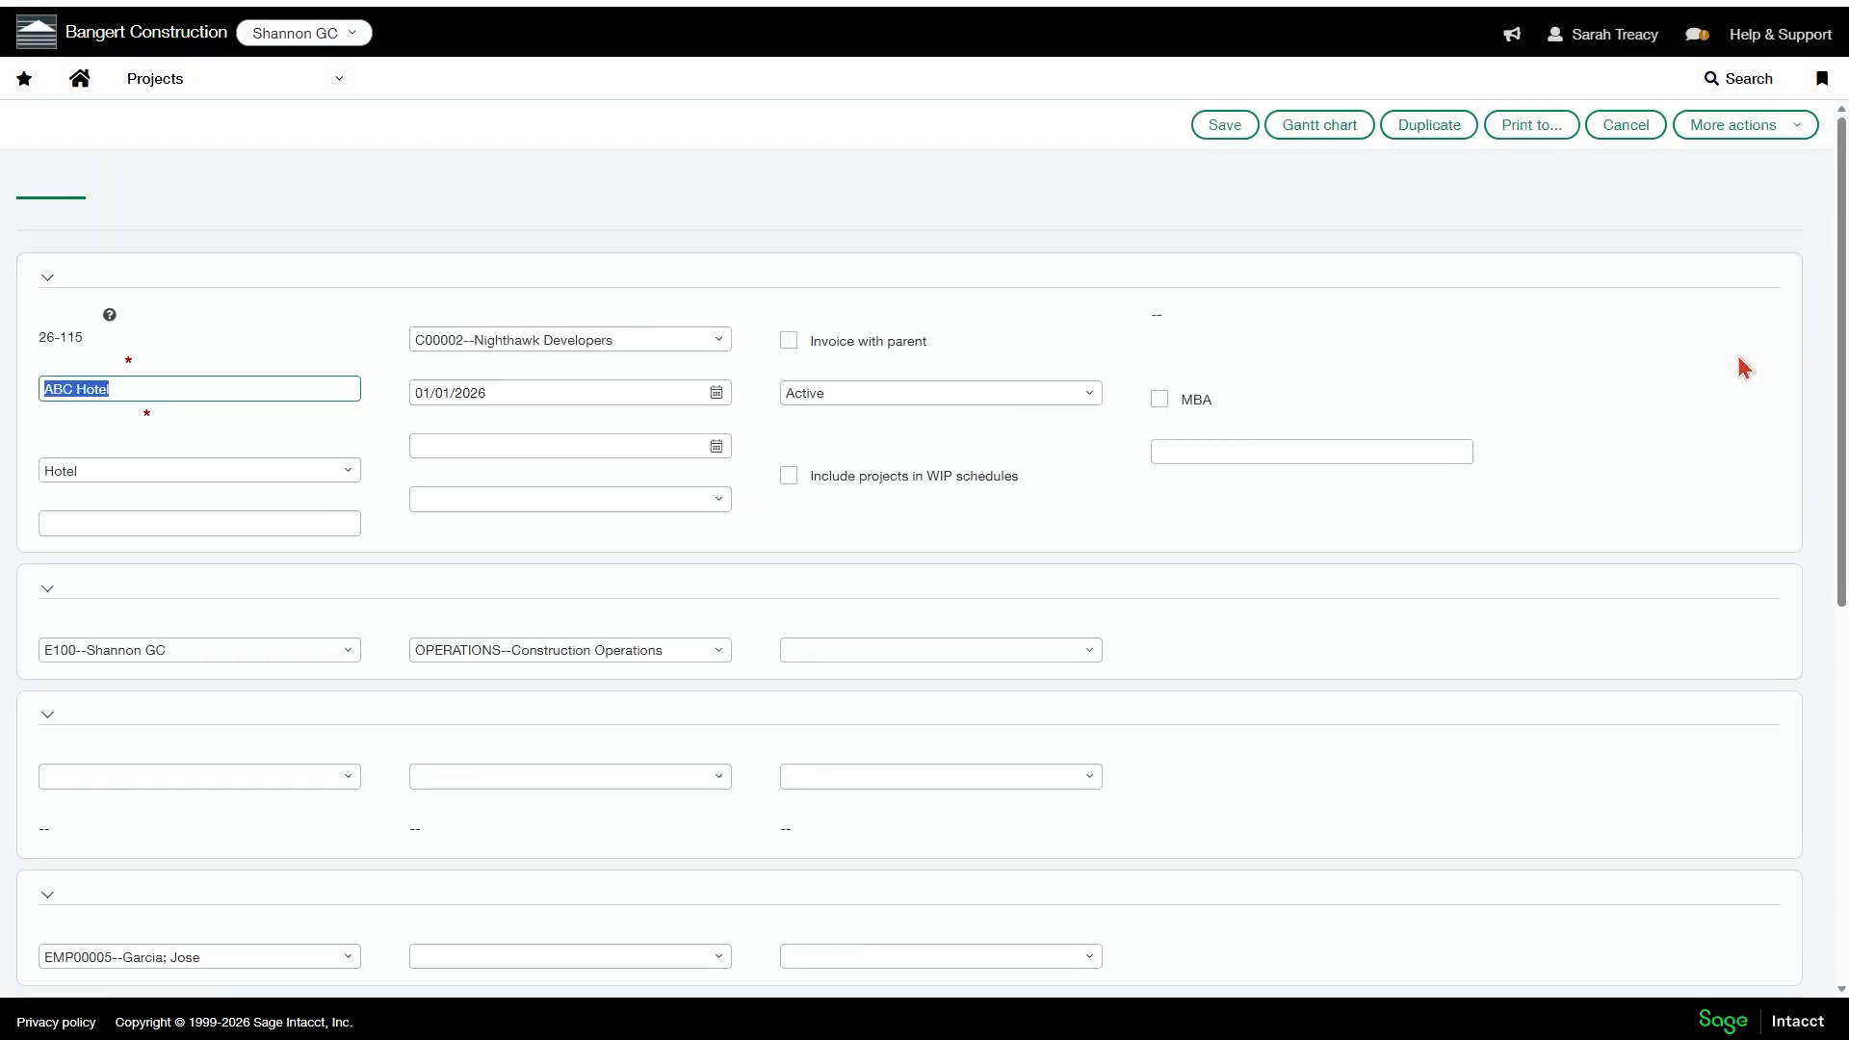
pyautogui.click(759, 189)
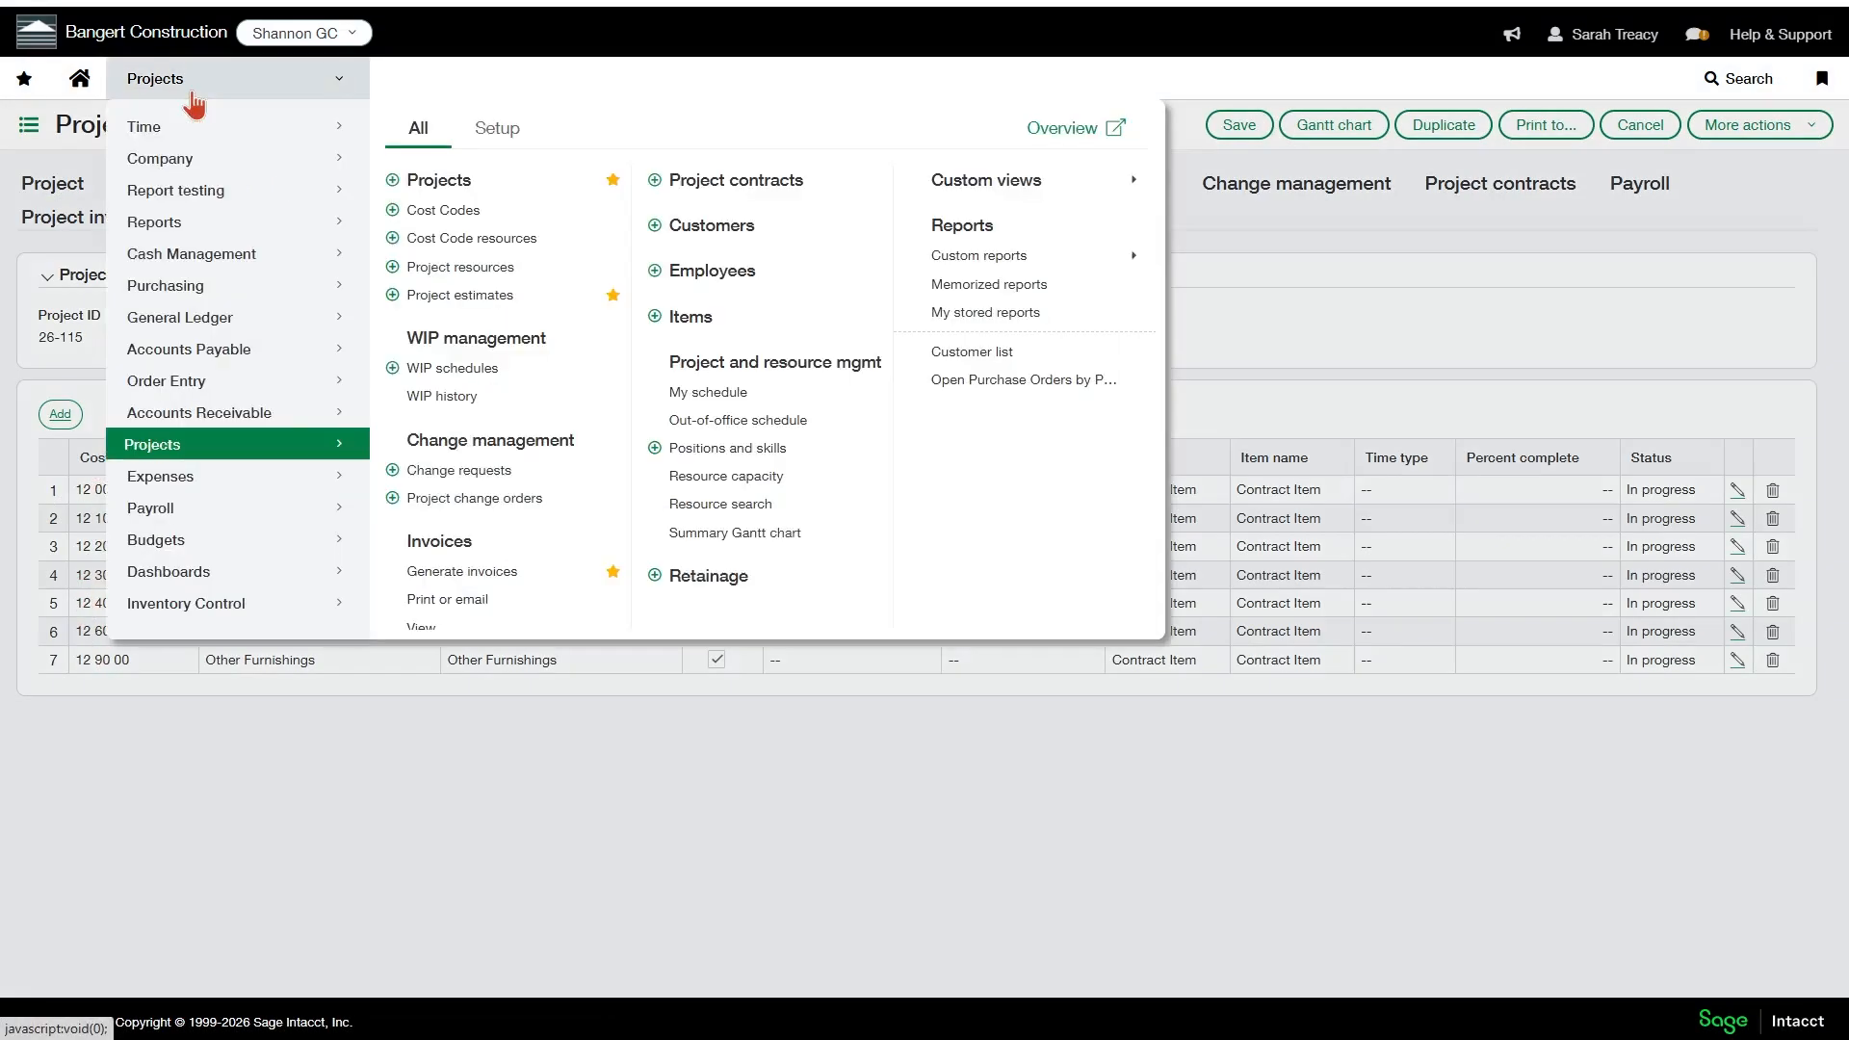
# Open the overall Cost Codes list and filter it by project ID 26-115.
pyautogui.click(200, 97)
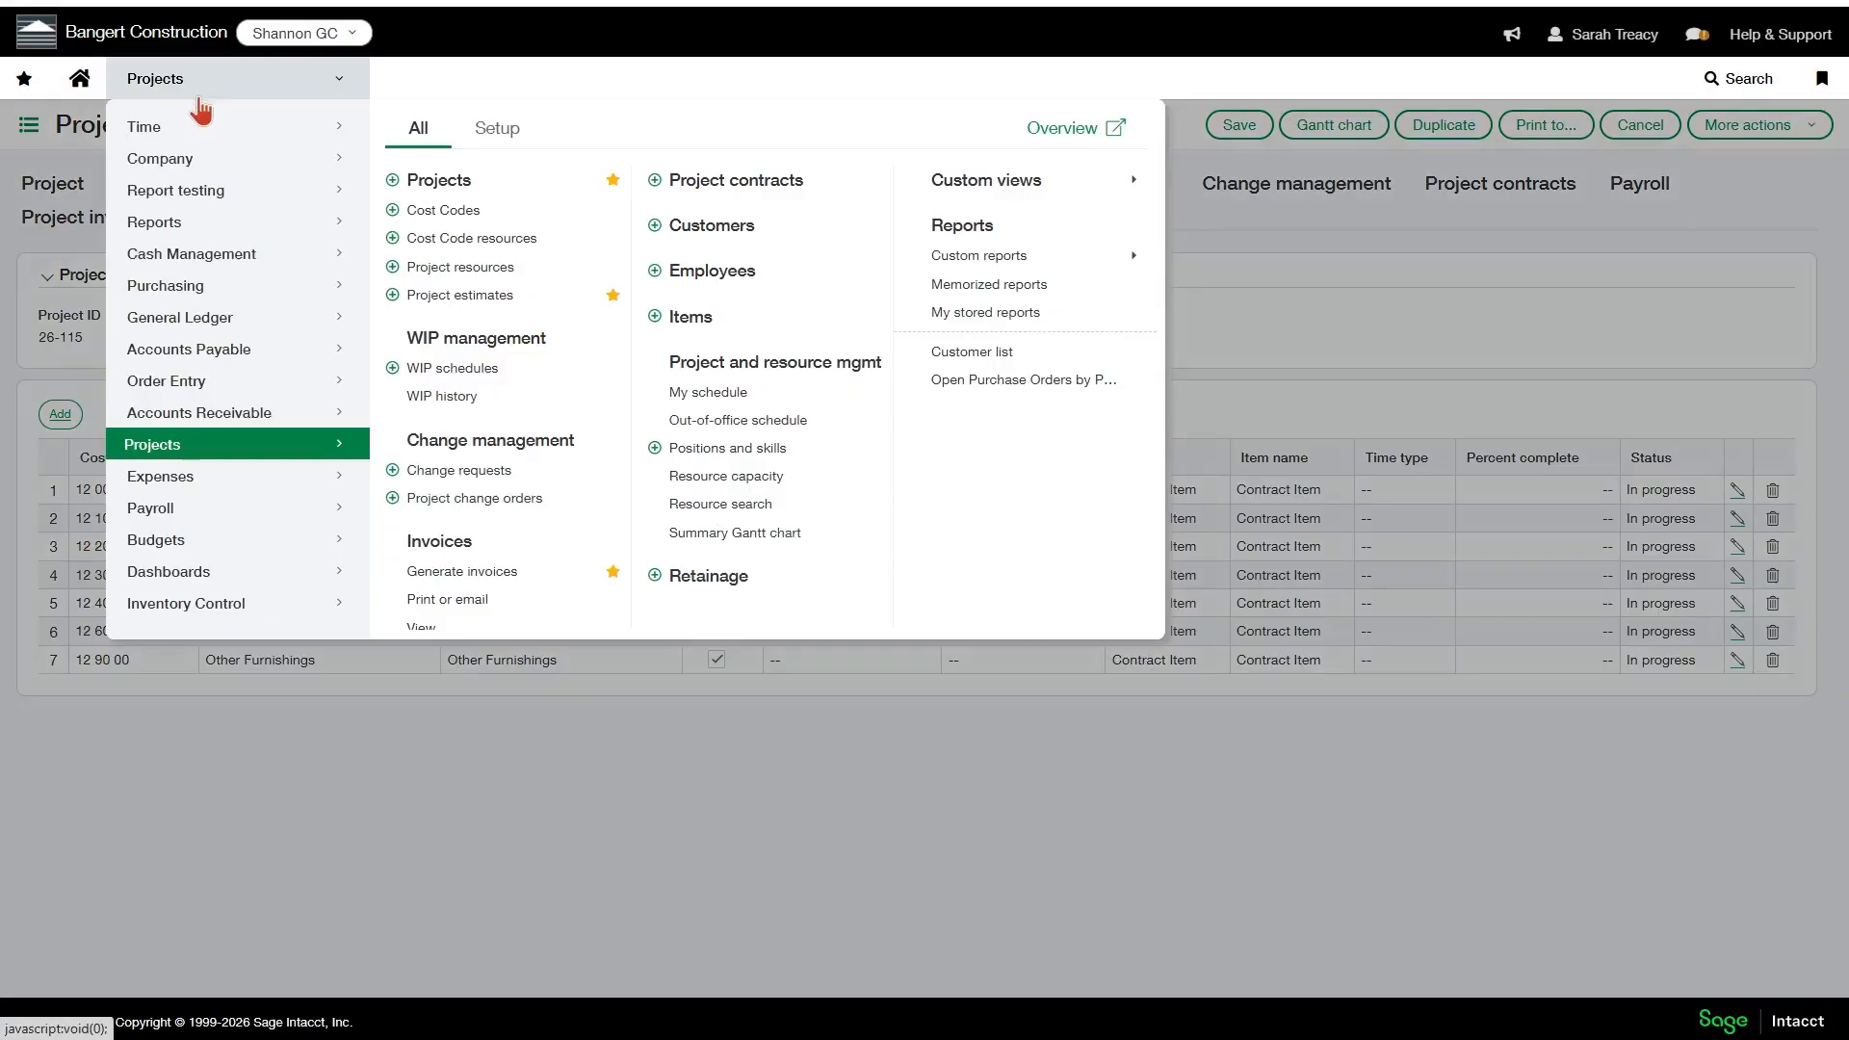
pyautogui.click(443, 210)
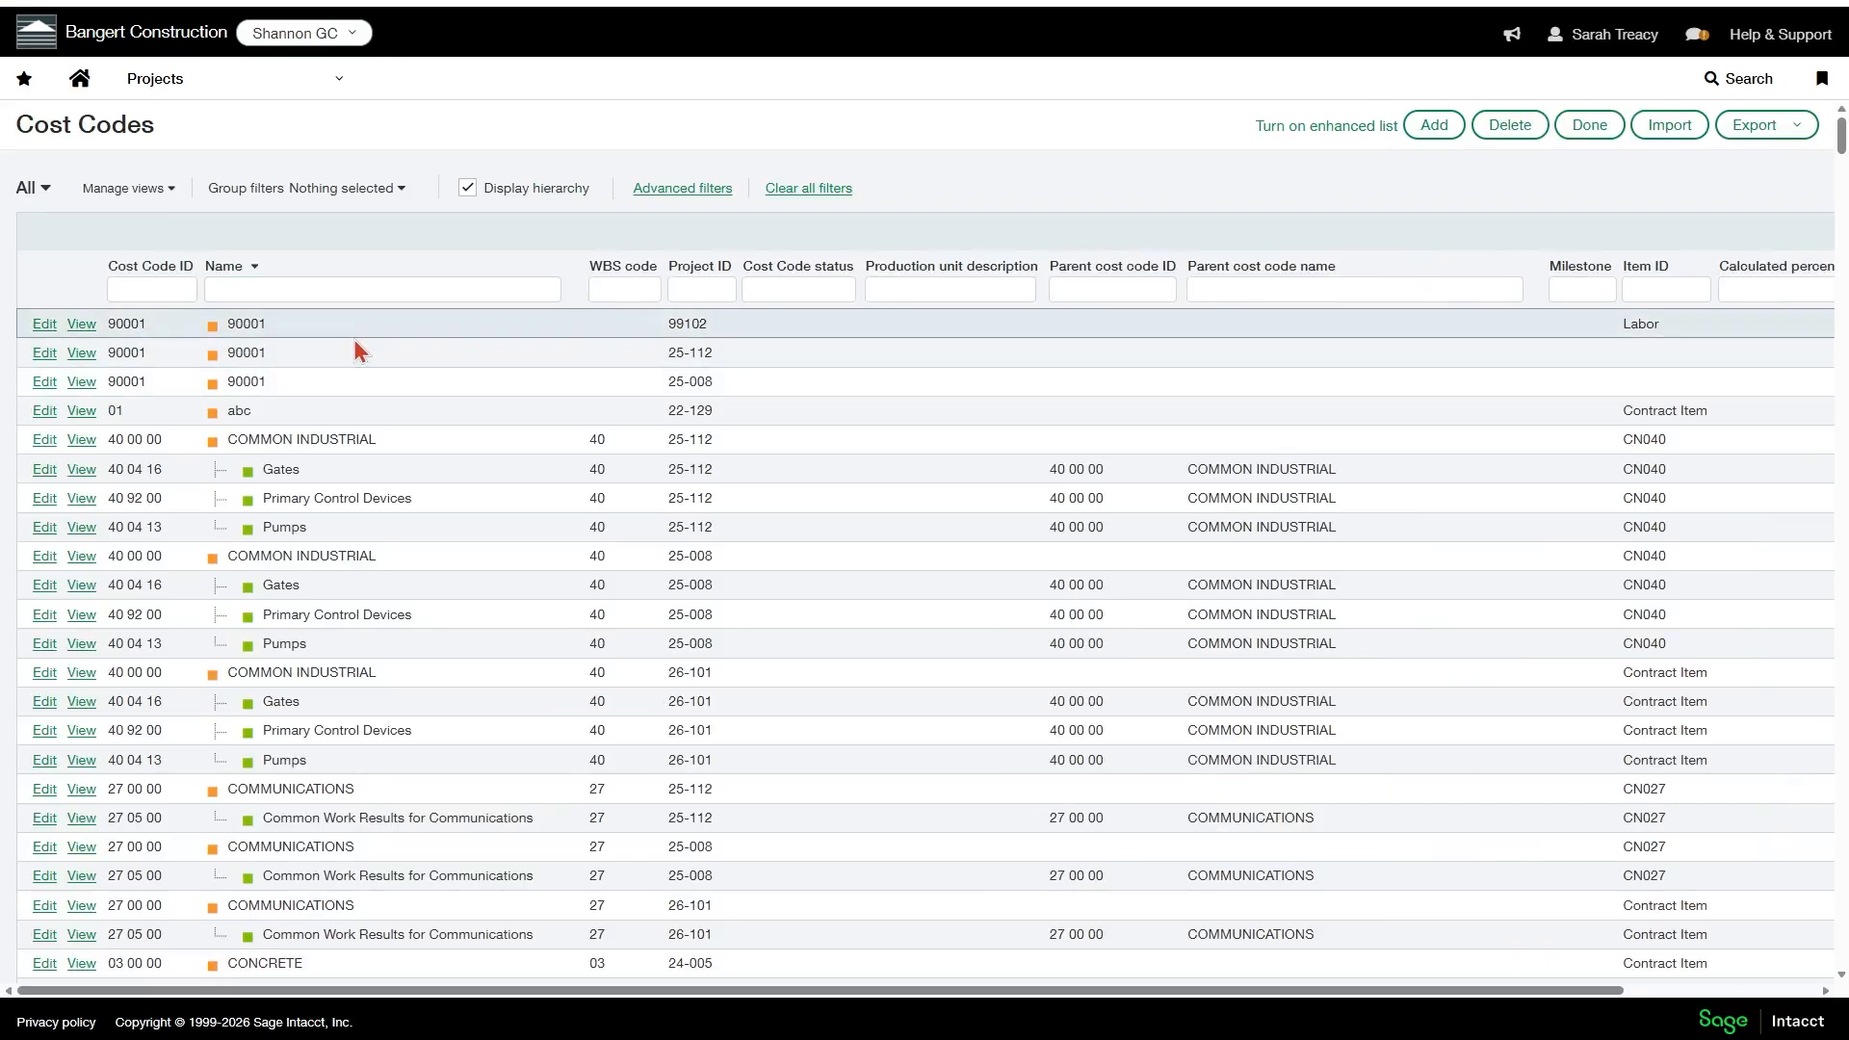
pyautogui.click(689, 287)
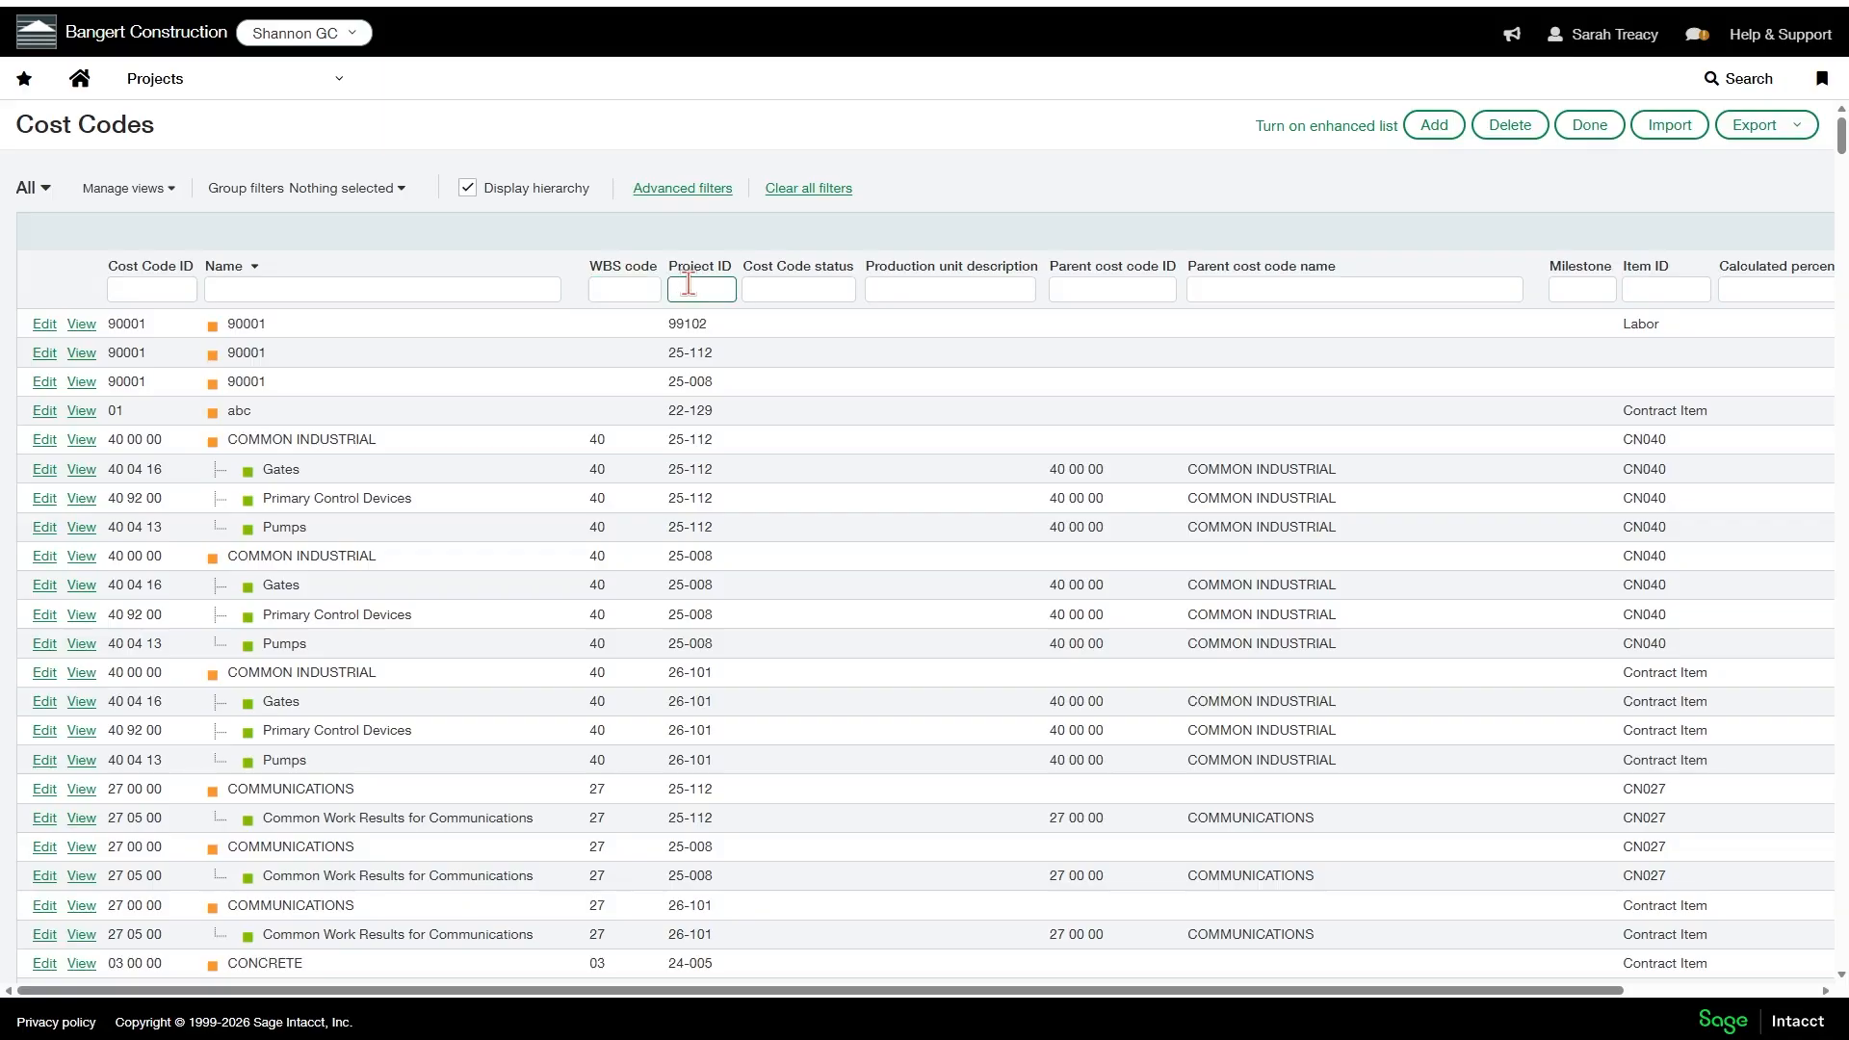
pyautogui.write('26-115')
pyautogui.press('Return')
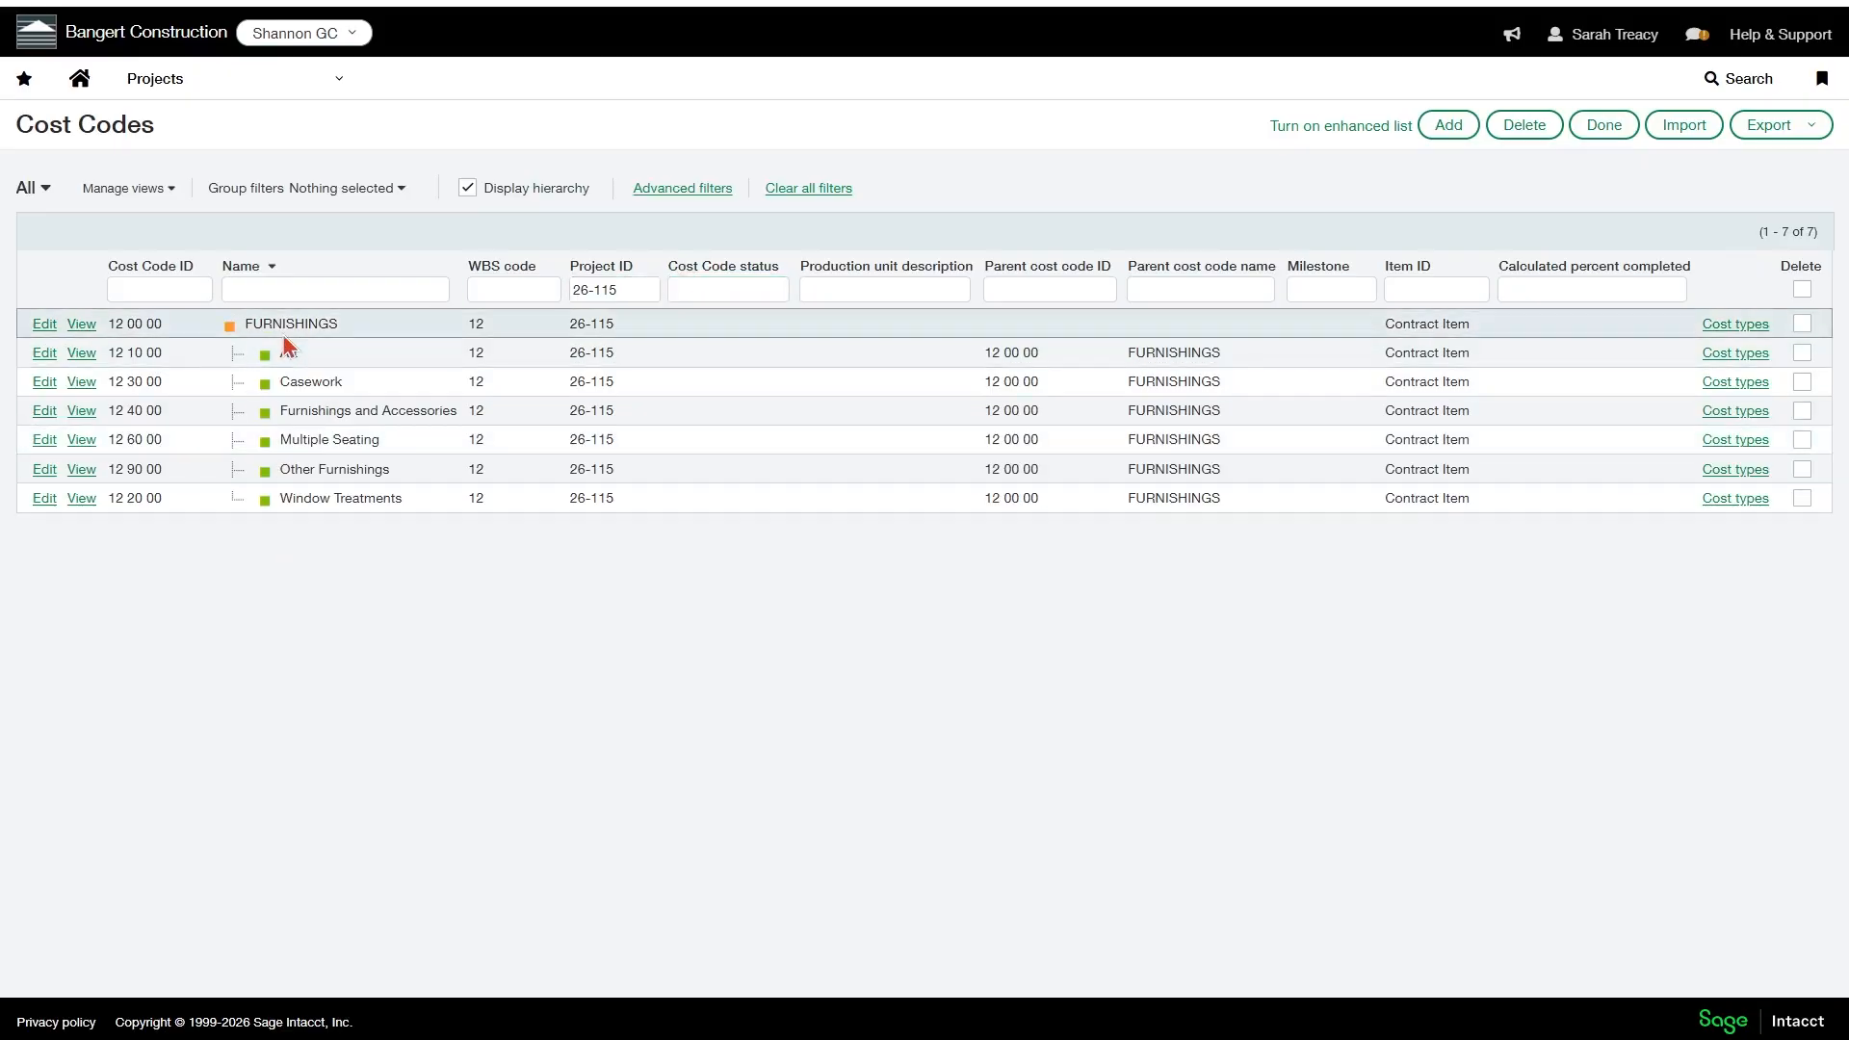
# Clear the project ID filter from the Cost Codes list and return to the Projects list.
pyautogui.moveTo(640, 289); pyautogui.dragTo(556, 287)
pyautogui.press('BackSpace')
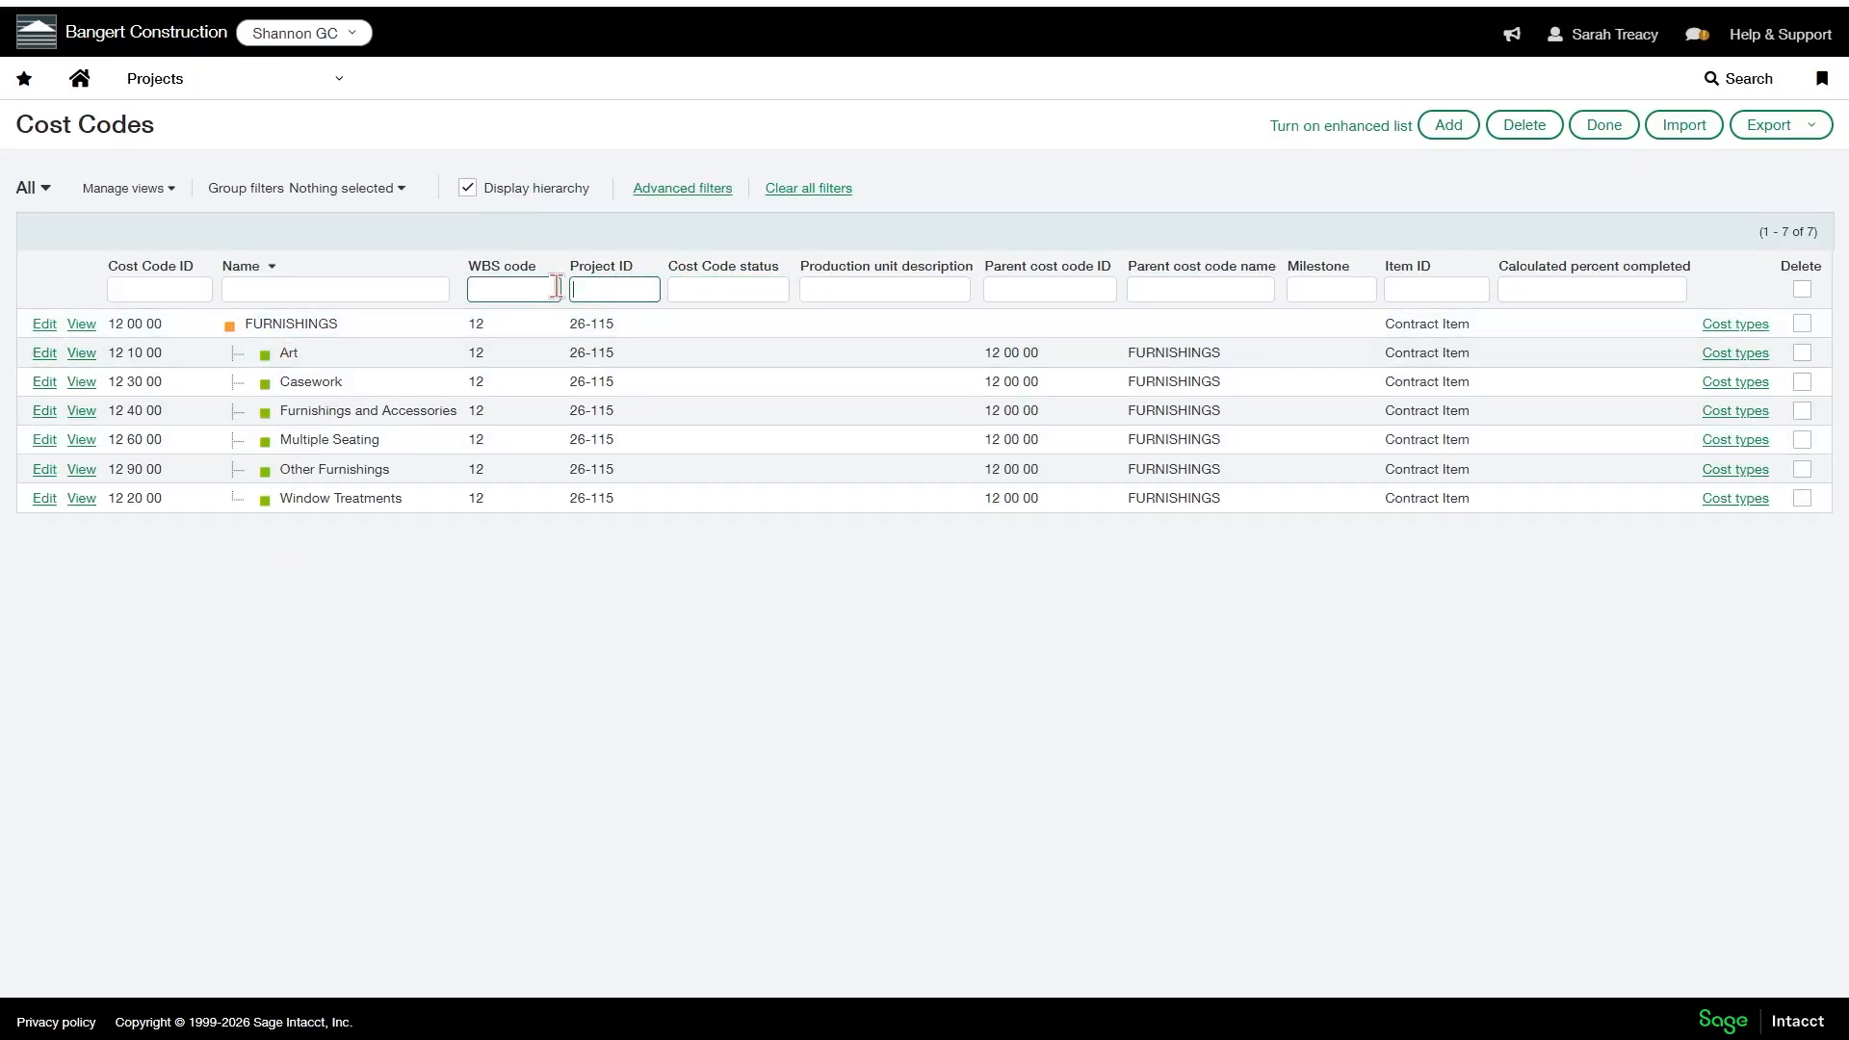
pyautogui.press('Return')
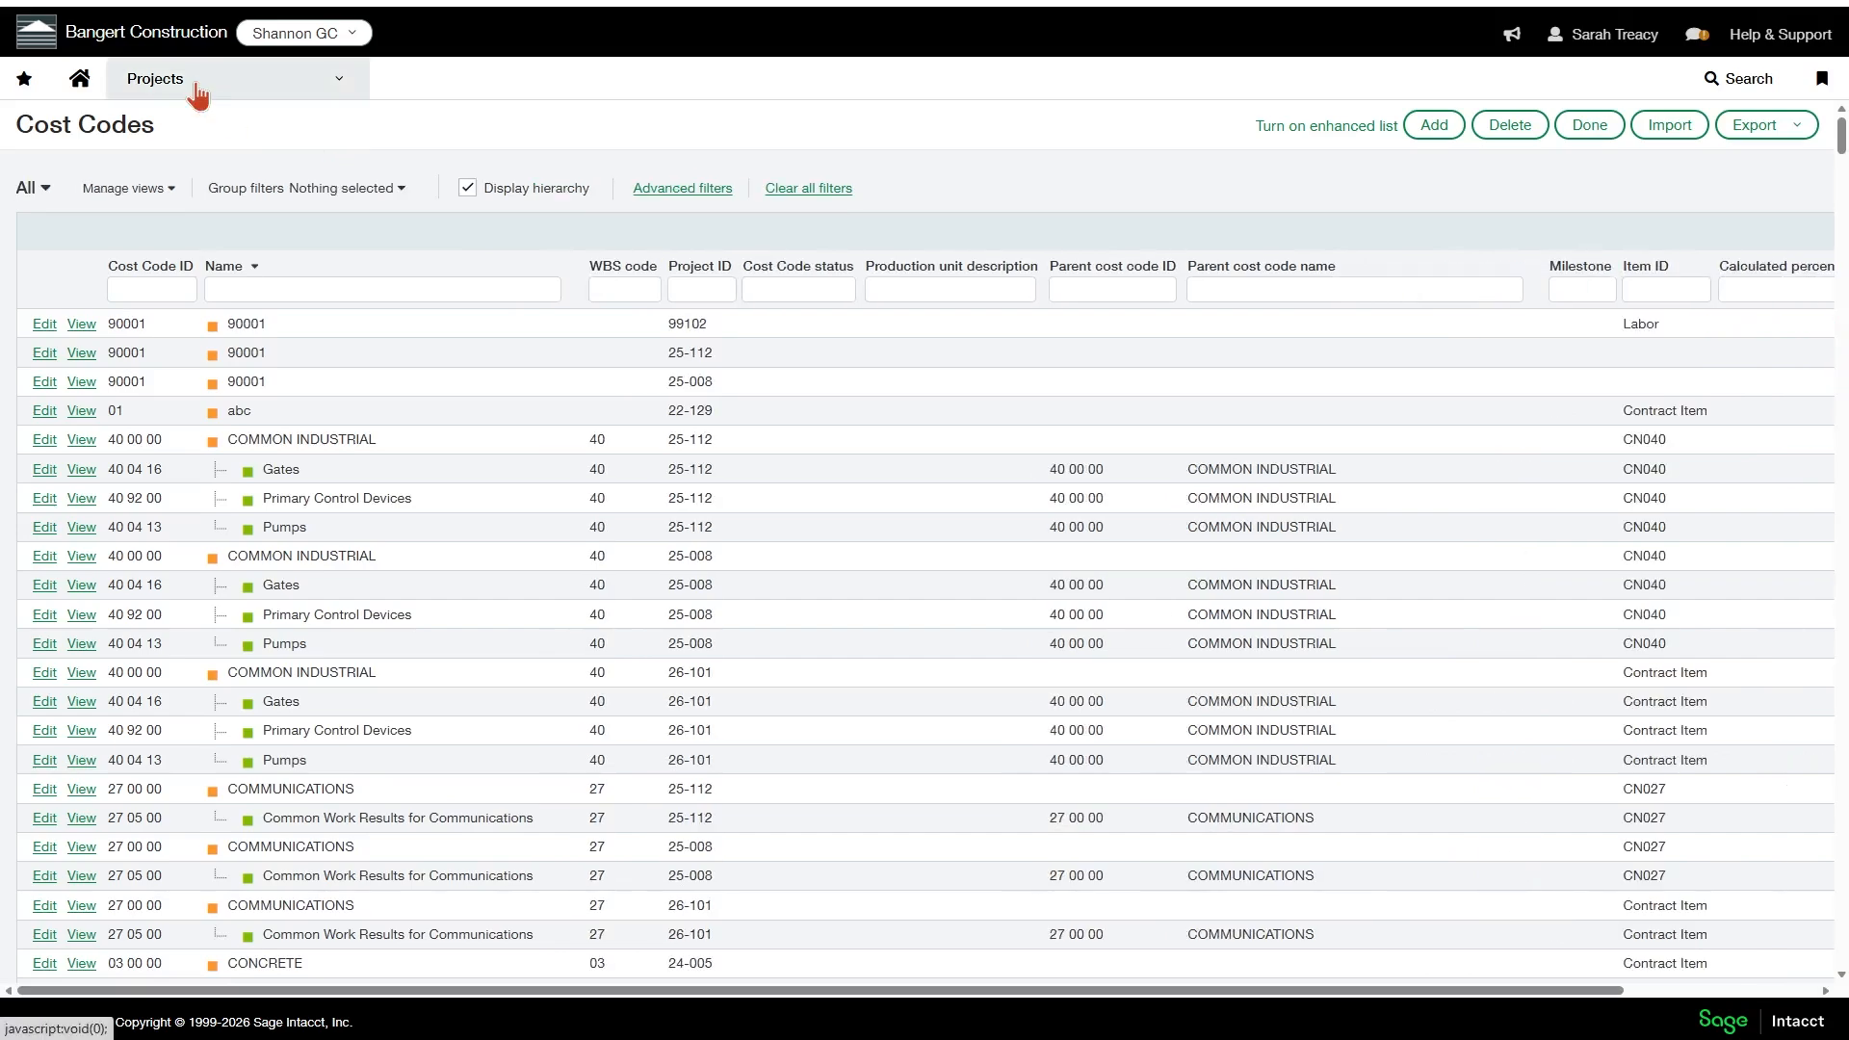
pyautogui.click(197, 87)
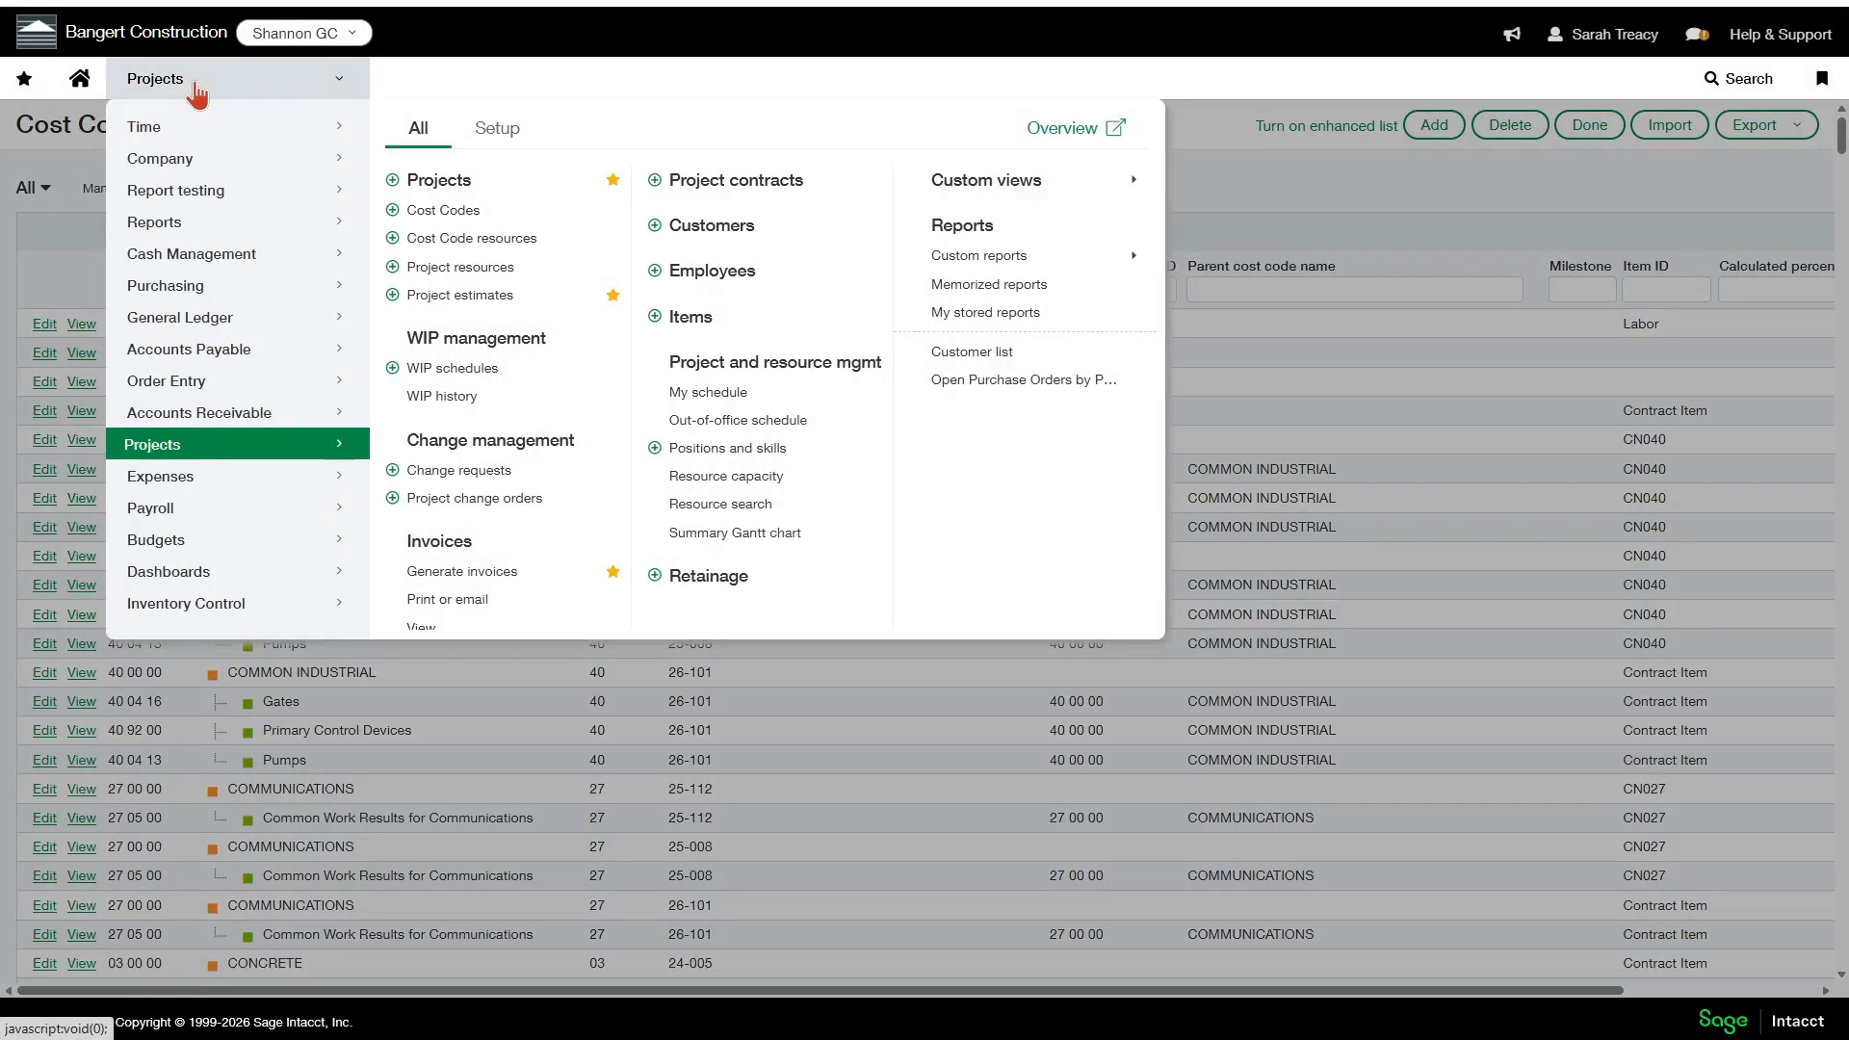
pyautogui.click(408, 179)
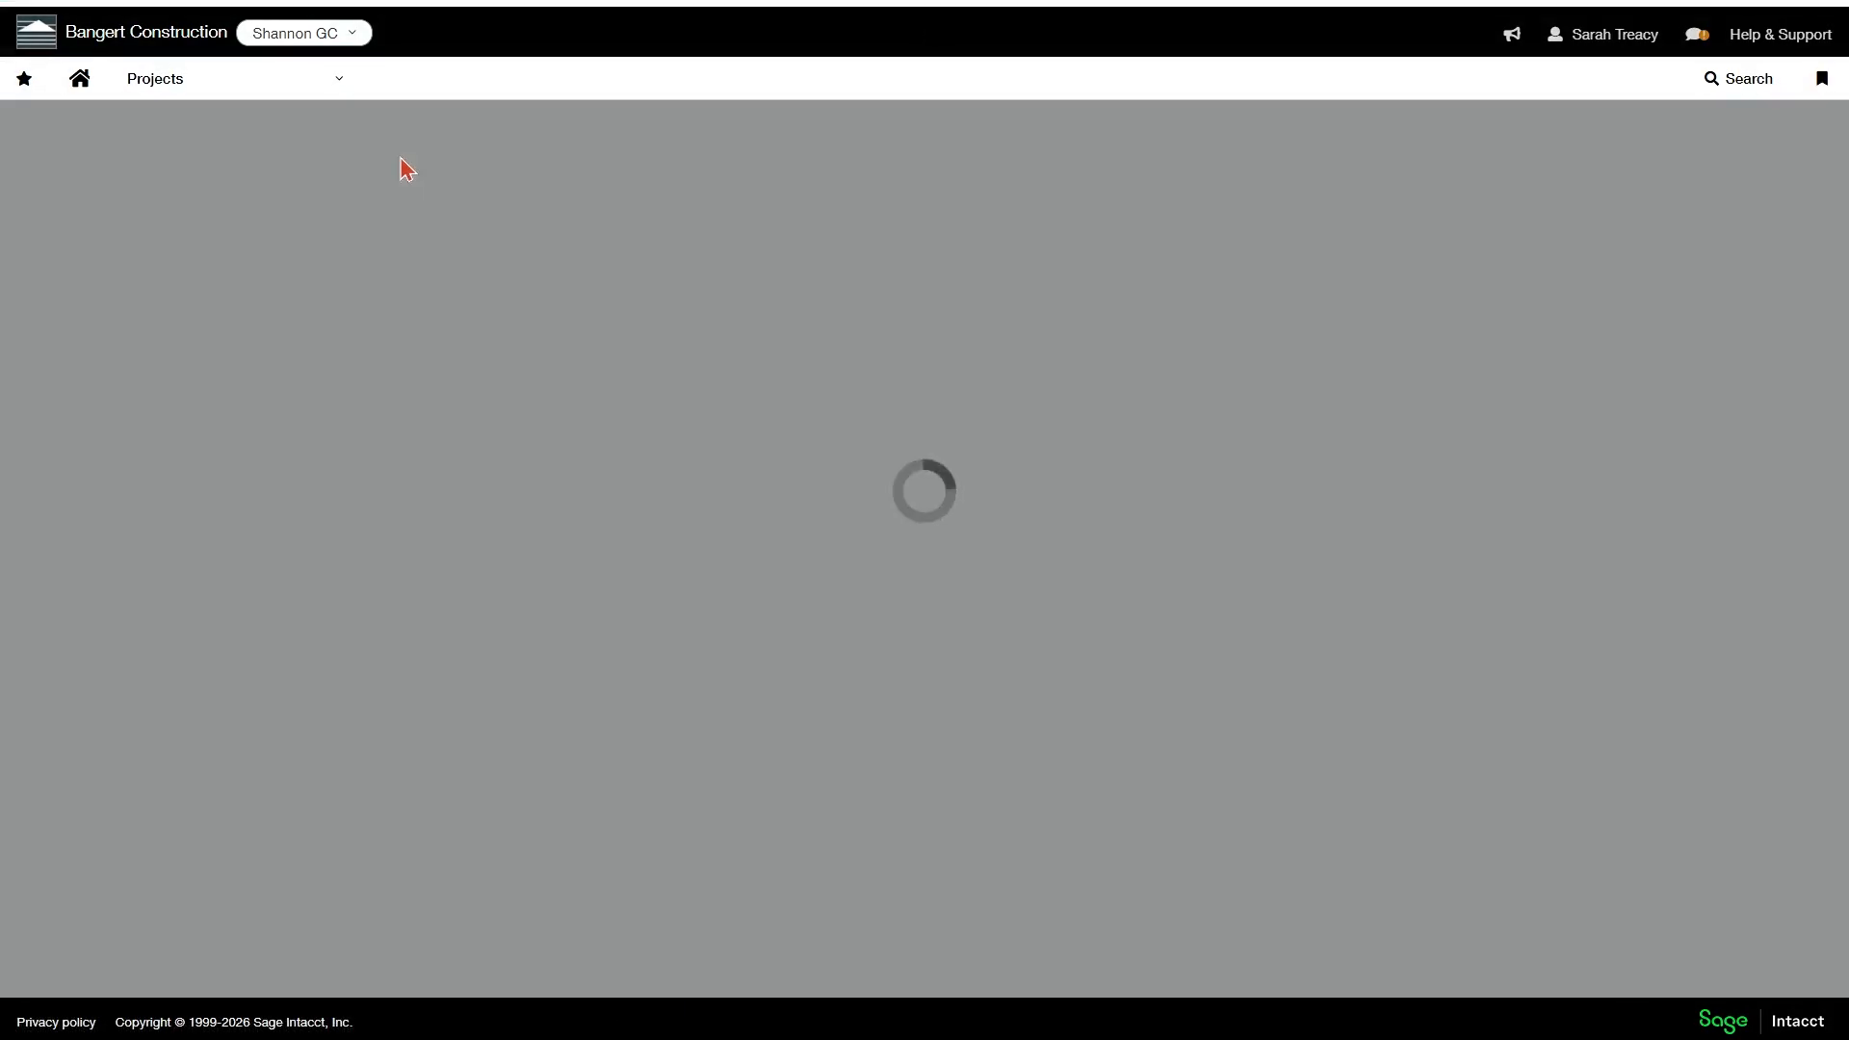